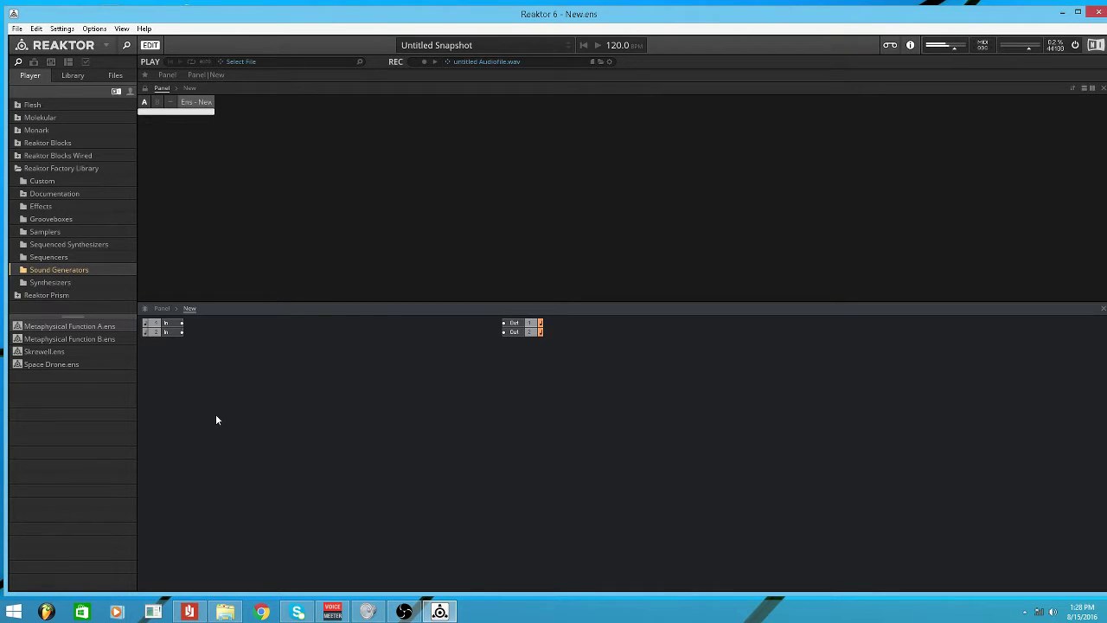
right_click(346, 397)
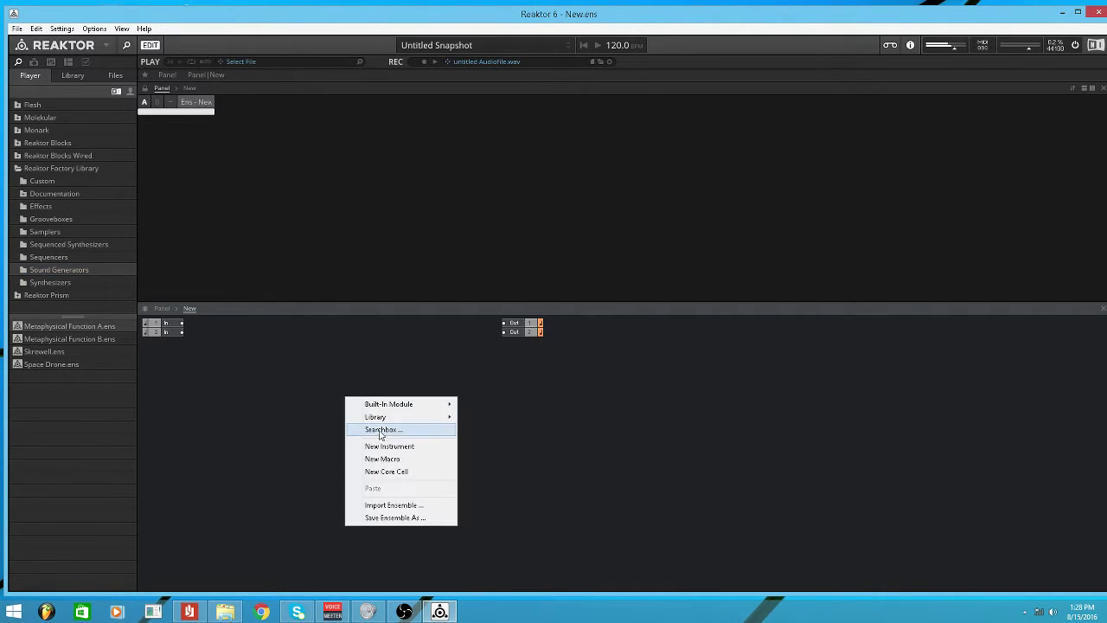
left_click(415, 458)
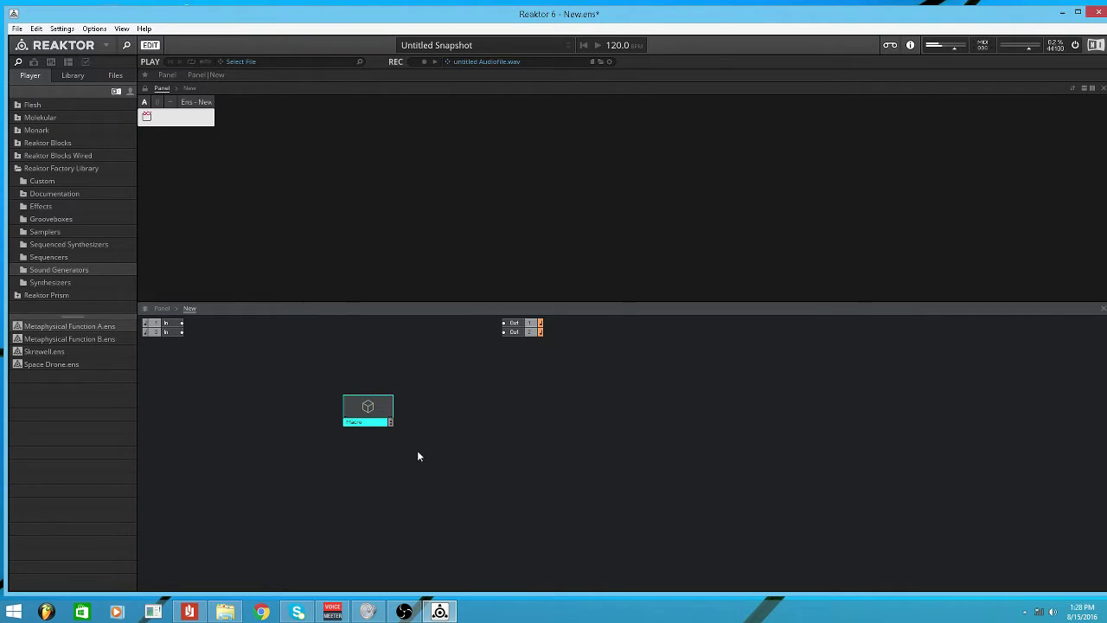
right_click(366, 406)
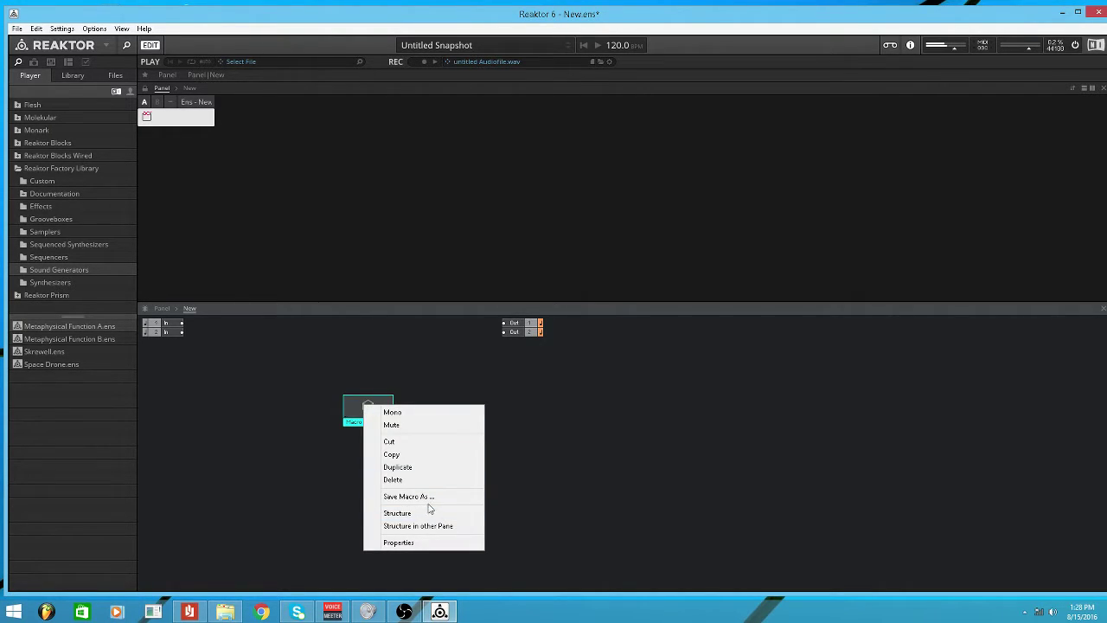
left_click(422, 480)
Create a new Core Cell in the ensemble structure and add a TableRef input inside it.
right_click(369, 399)
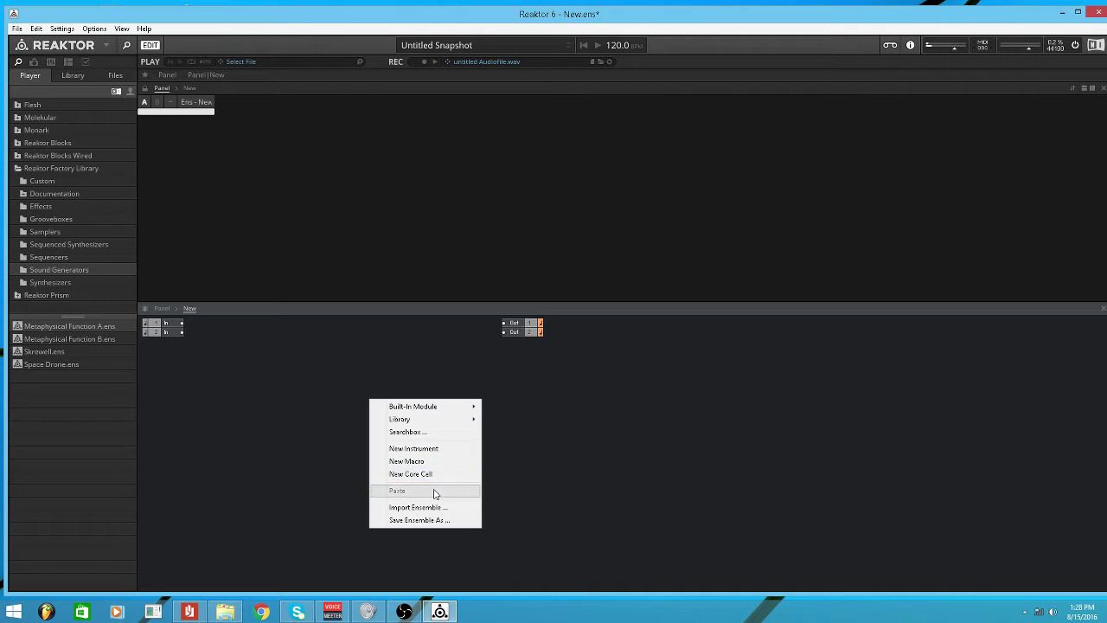
left_click(435, 474)
double_click(394, 413)
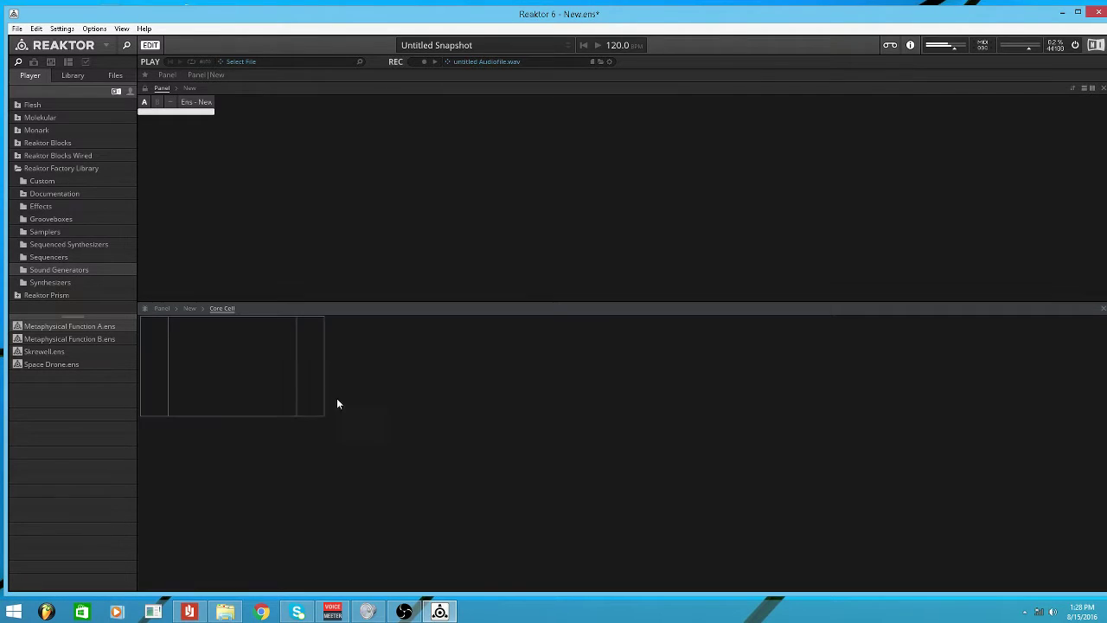
right_click(155, 339)
mouse_move(173, 346)
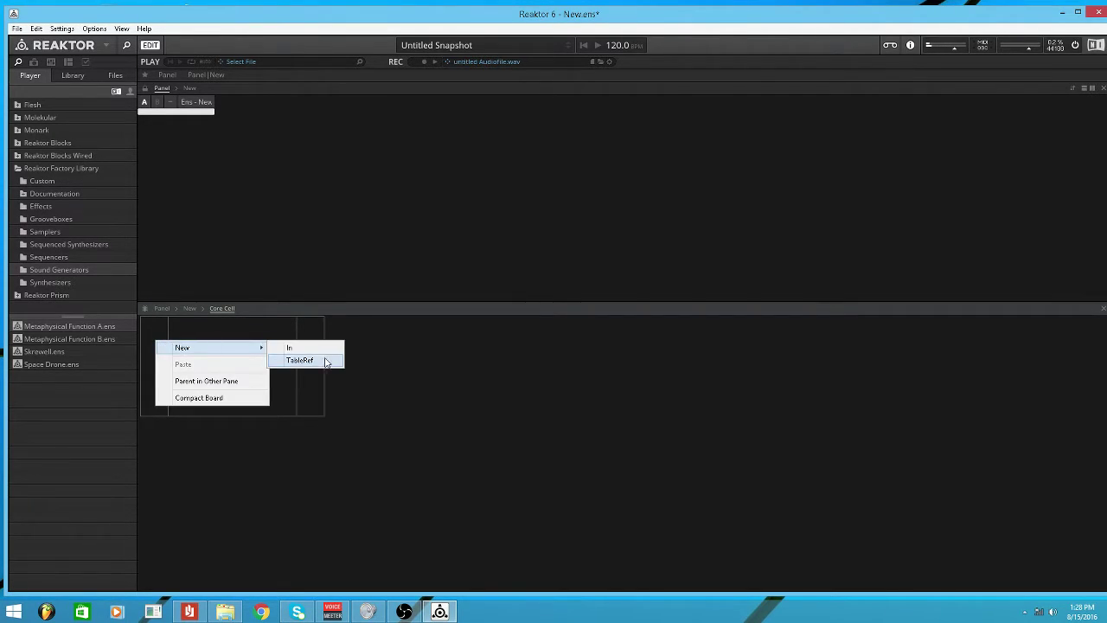
left_click(324, 362)
Return to the ensemble structure and review the available sample rate options.
left_click(190, 308)
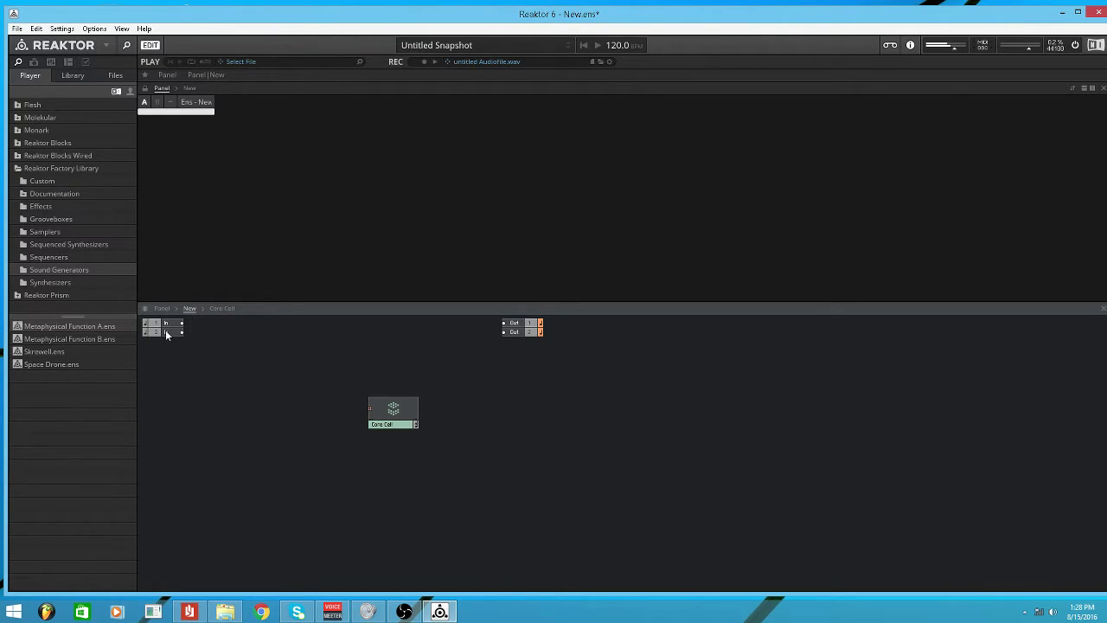
left_click_drag(182, 323, 386, 340)
left_click(1054, 47)
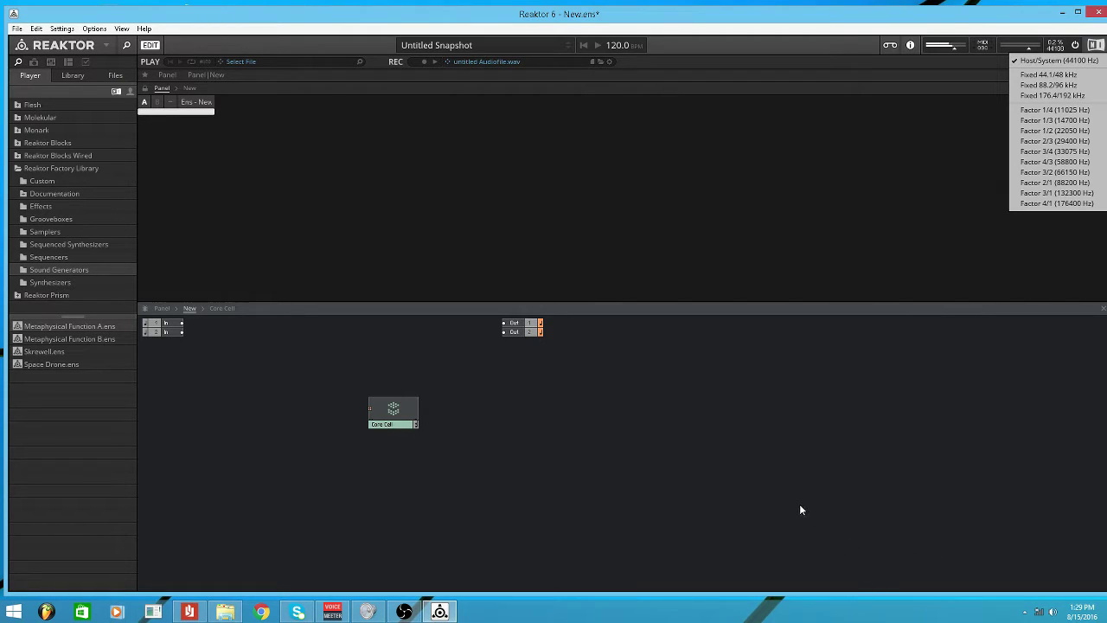
left_click(761, 476)
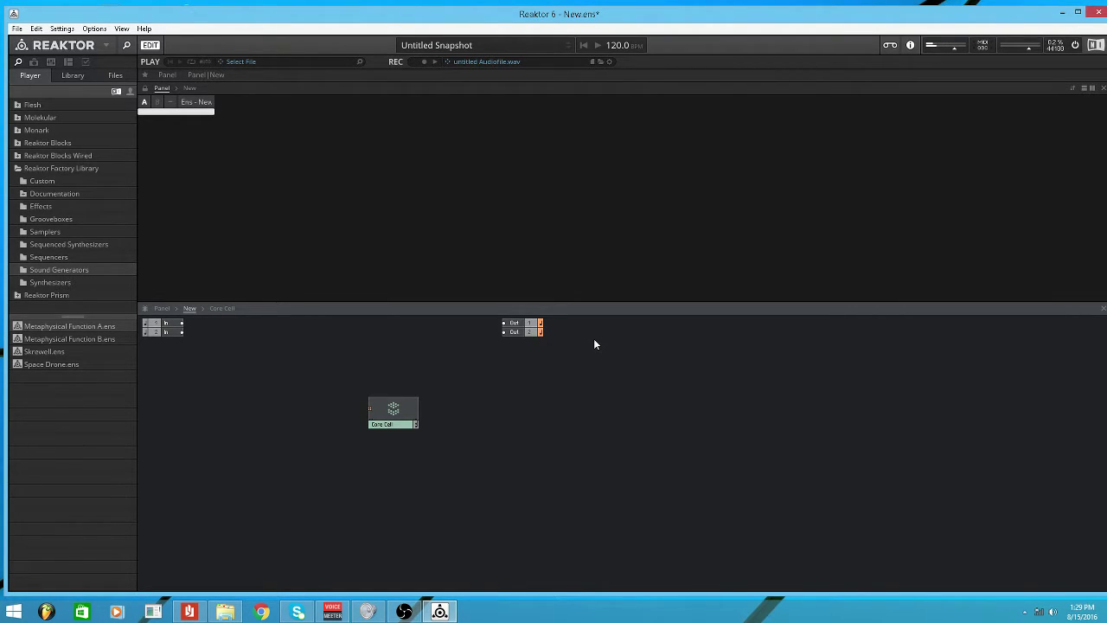
Inside the Core Cell, set the TableRef's Output Count to 1 and move the port lower in the input area.
double_click(393, 423)
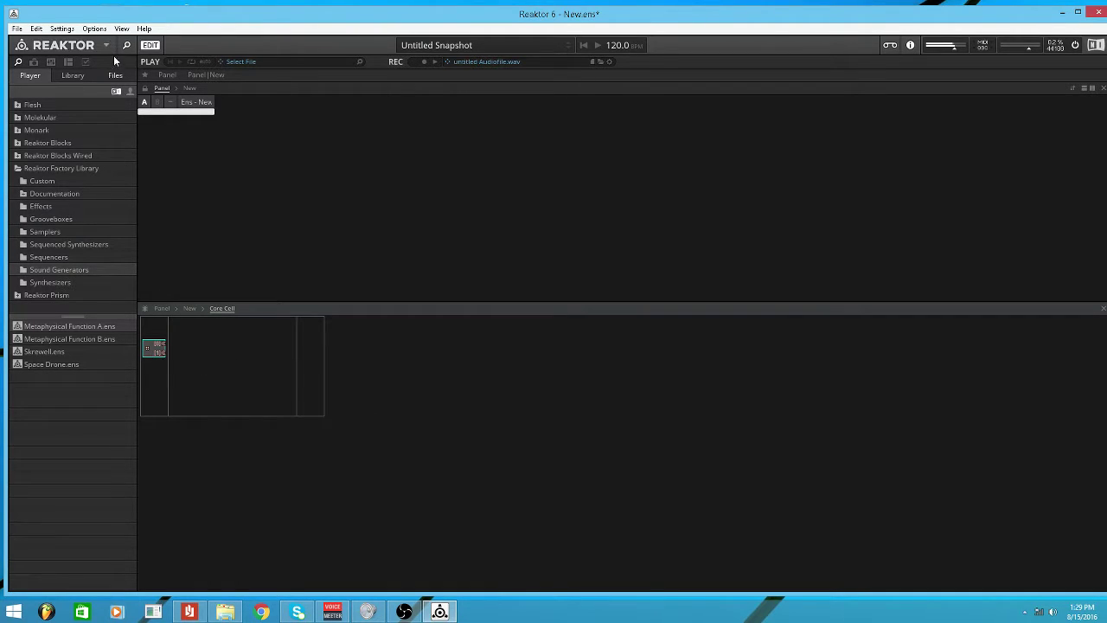
left_click(88, 64)
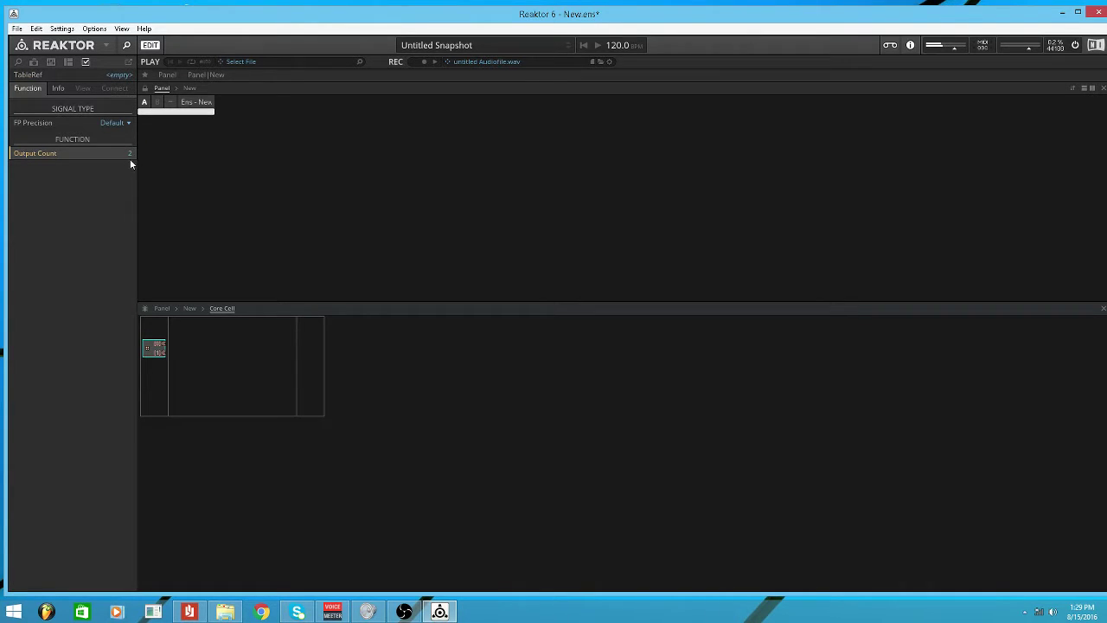
left_click_drag(131, 152, 133, 170)
left_click_drag(157, 347, 160, 388)
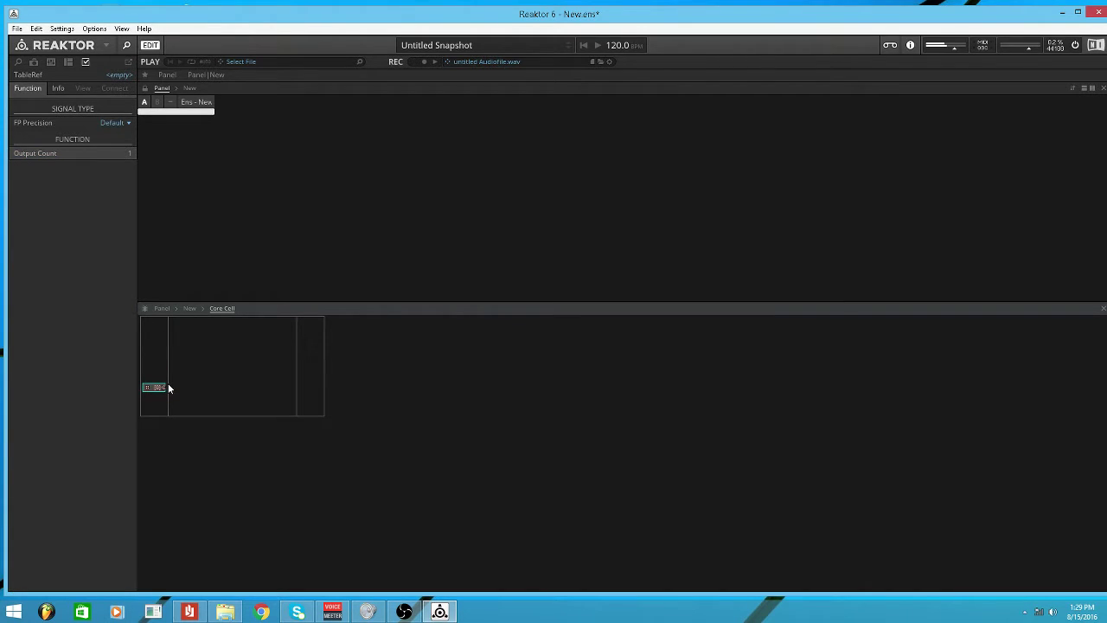
Add a Sample Map module from the Table Framework to the ensemble structure and wire its output to the Core Cell's input.
left_click(189, 309)
double_click(395, 408)
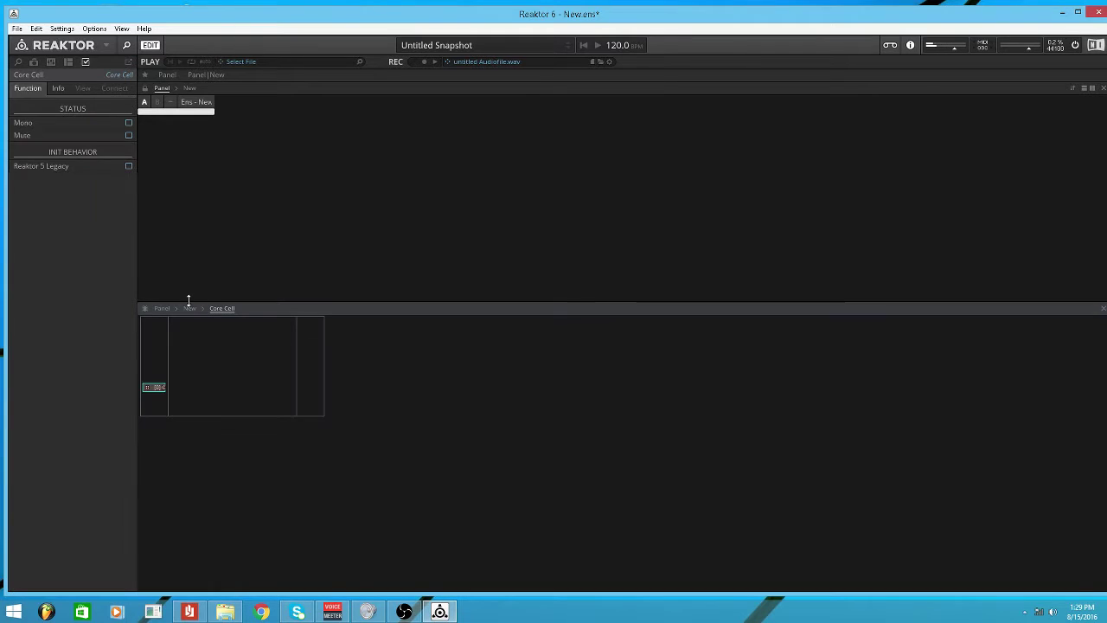
left_click(194, 309)
left_click(256, 399)
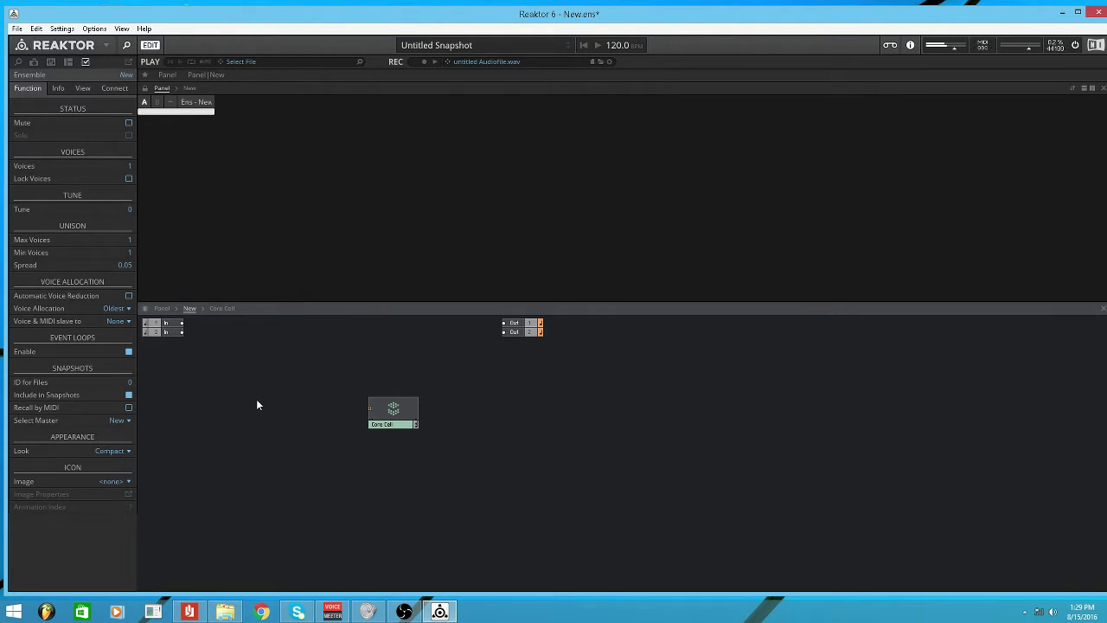
right_click(256, 404)
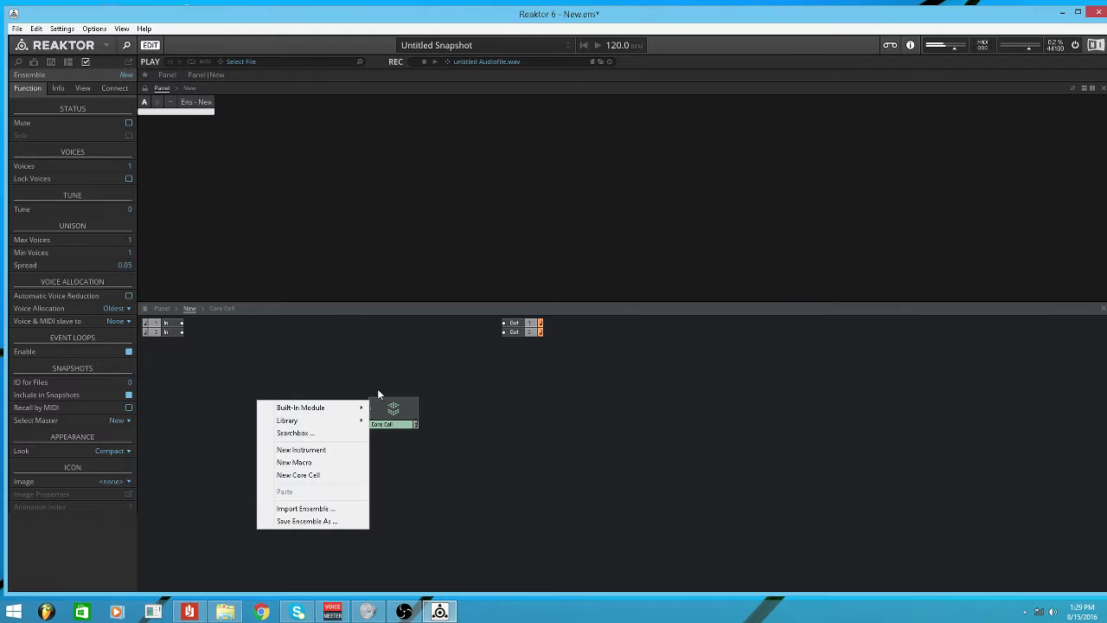
mouse_move(337, 409)
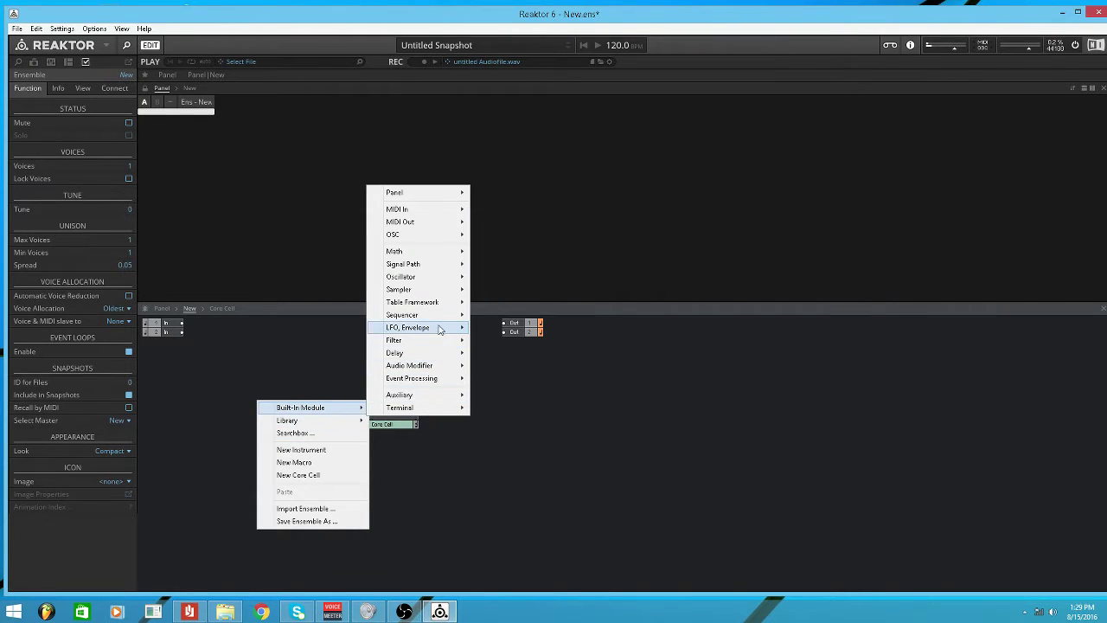
mouse_move(442, 305)
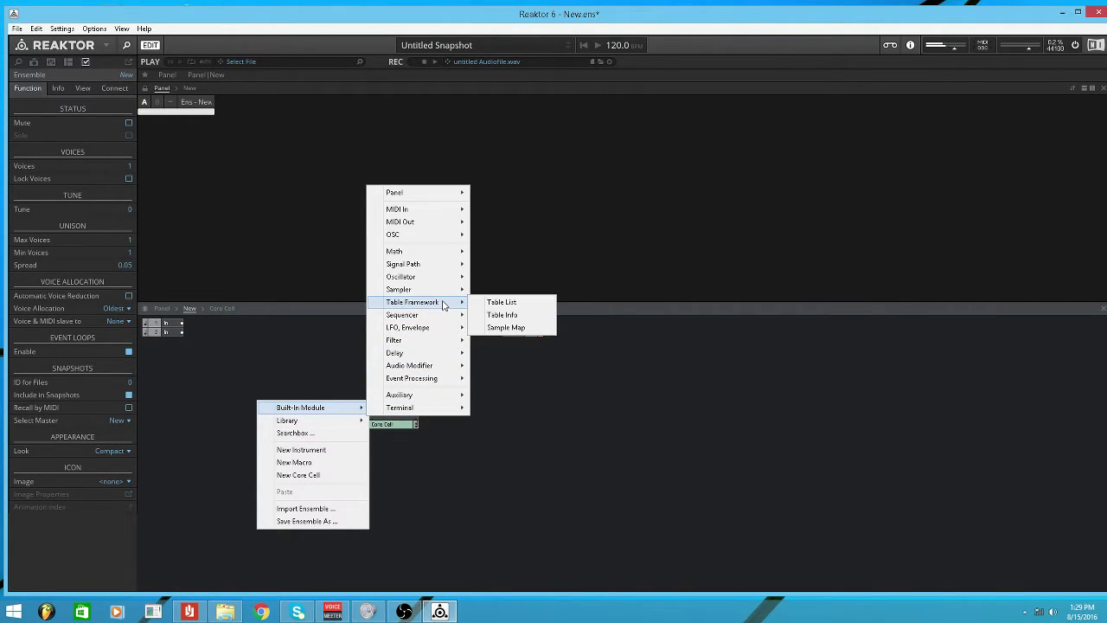
left_click(517, 327)
left_click_drag(301, 416, 378, 408)
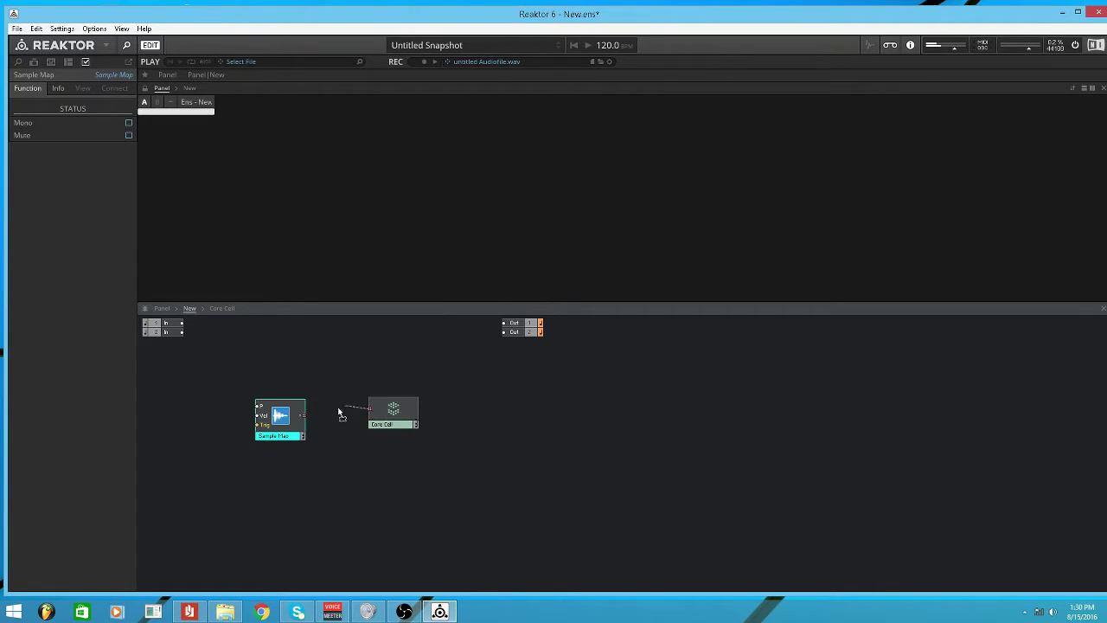
left_click_drag(281, 419, 293, 400)
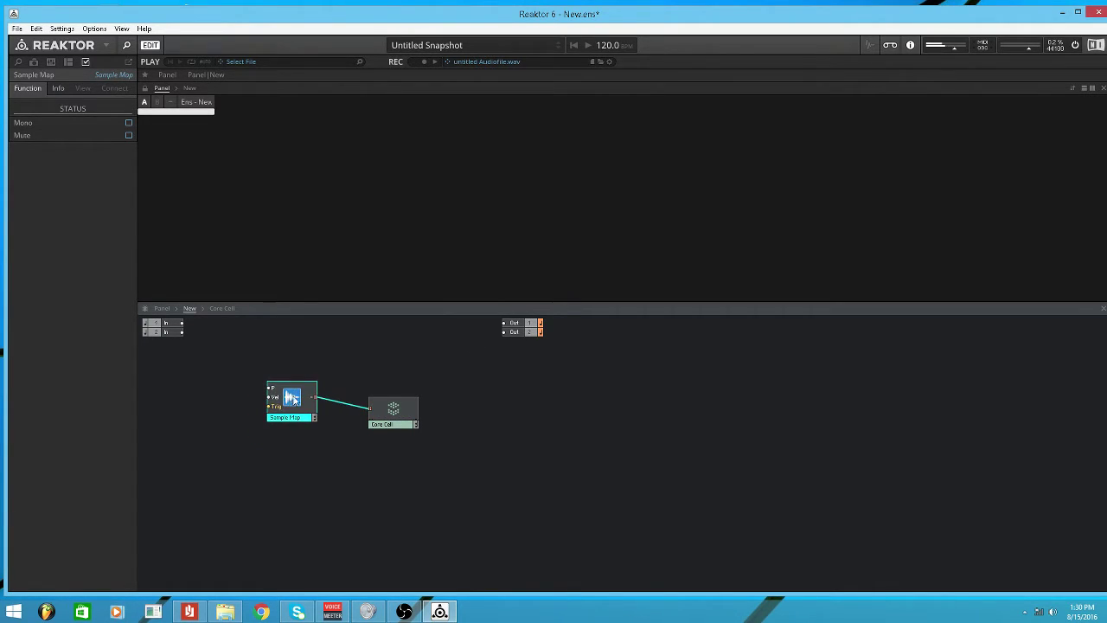
Open the Sample Map editor and point the file browser to the Maschine 2 Library.
left_click(871, 45)
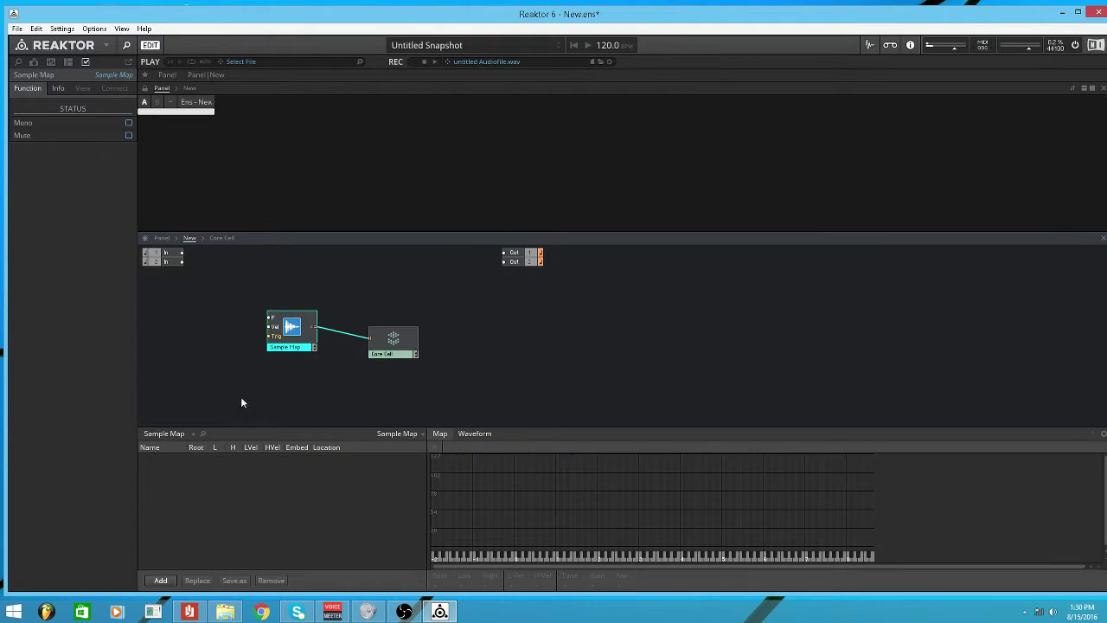
left_click(18, 61)
left_click(83, 76)
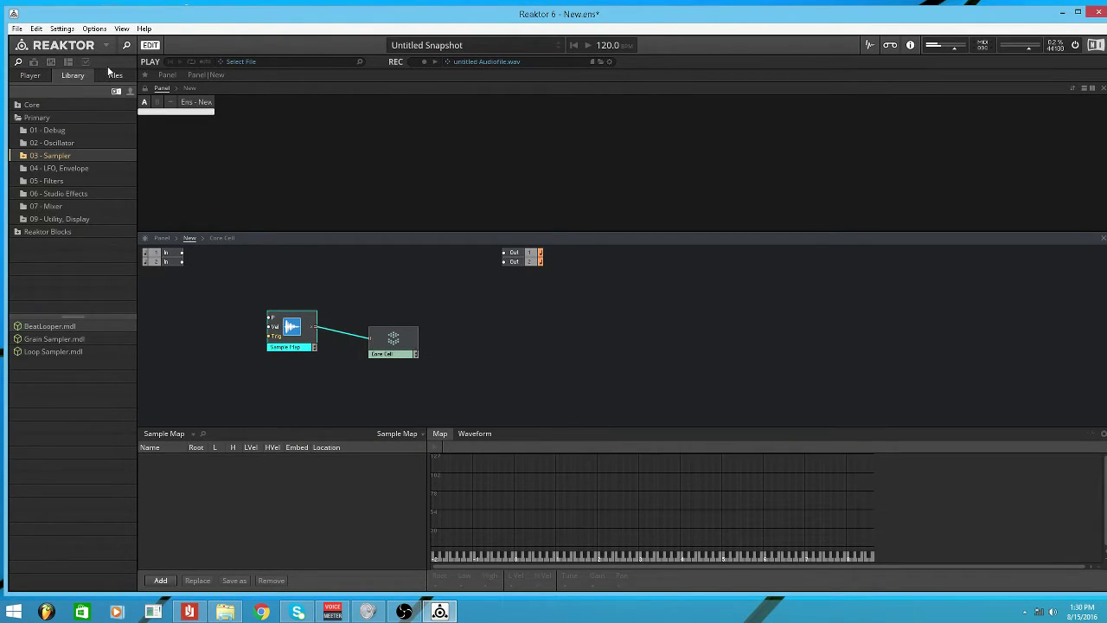
left_click(123, 76)
left_click(69, 92)
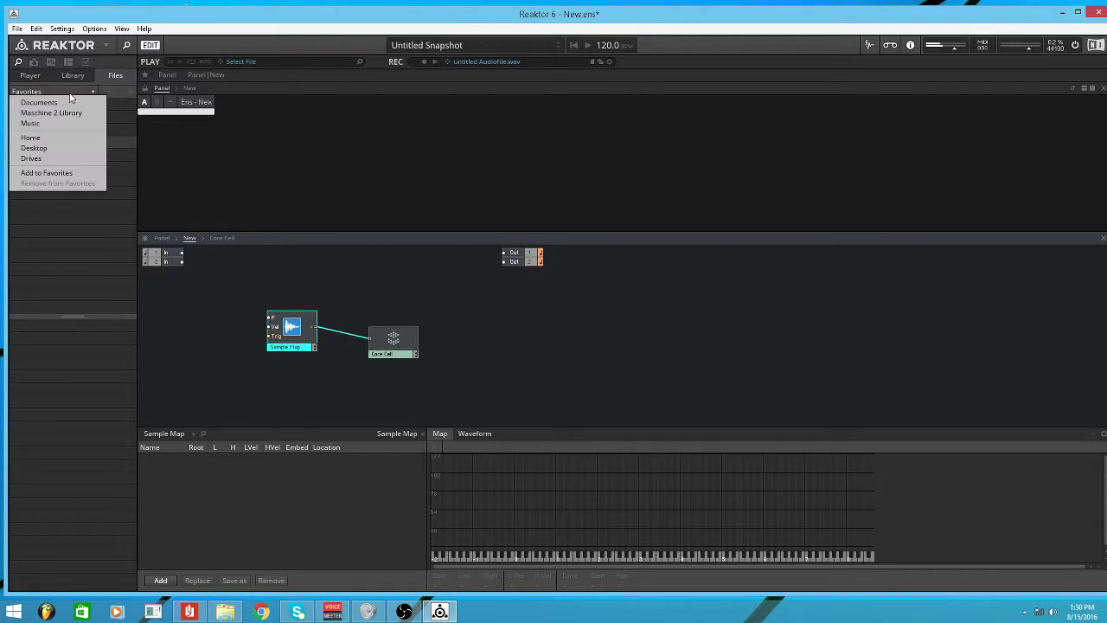
left_click(66, 110)
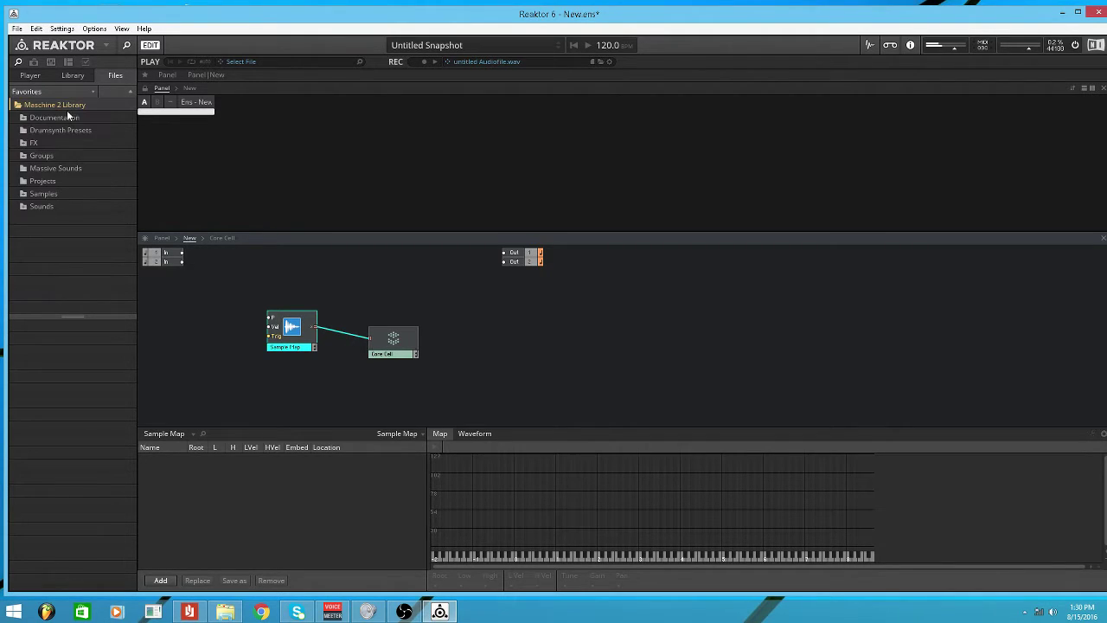
Add Clap Alley 1.wav from the library's Samples, Drums, Clap folder to the sample map.
double_click(53, 193)
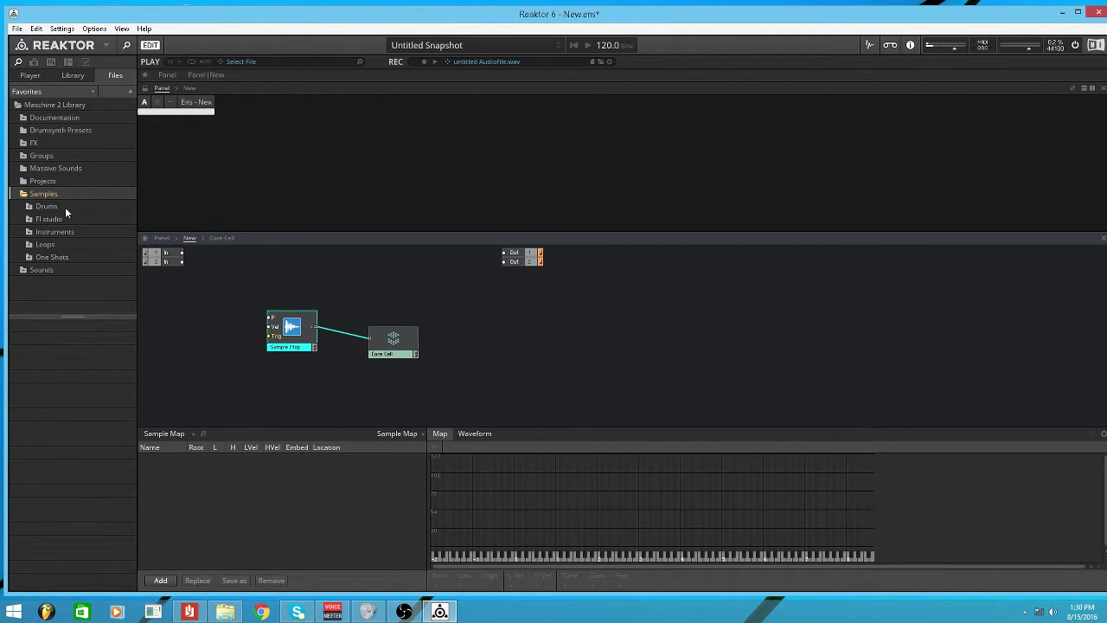
double_click(56, 246)
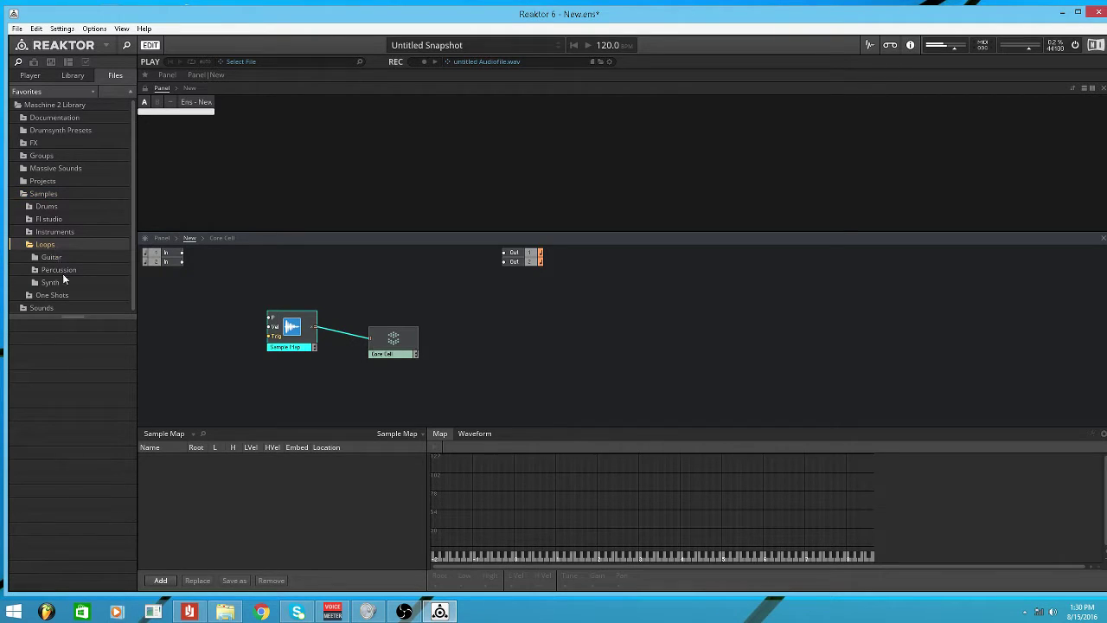
double_click(48, 245)
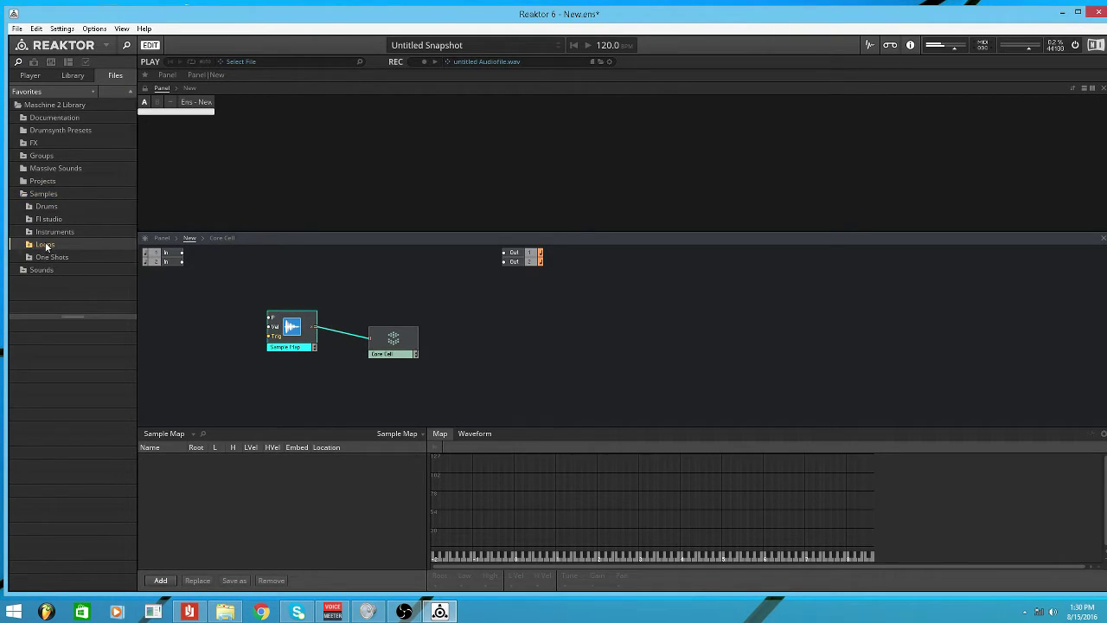
double_click(46, 207)
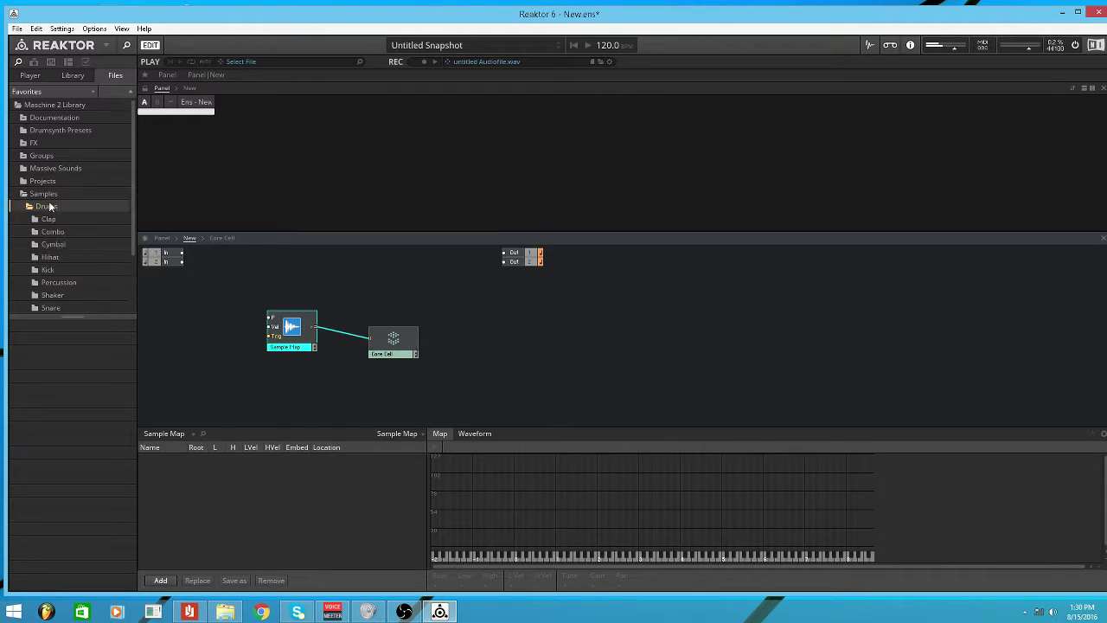
left_click(60, 220)
left_click_drag(52, 415, 247, 499)
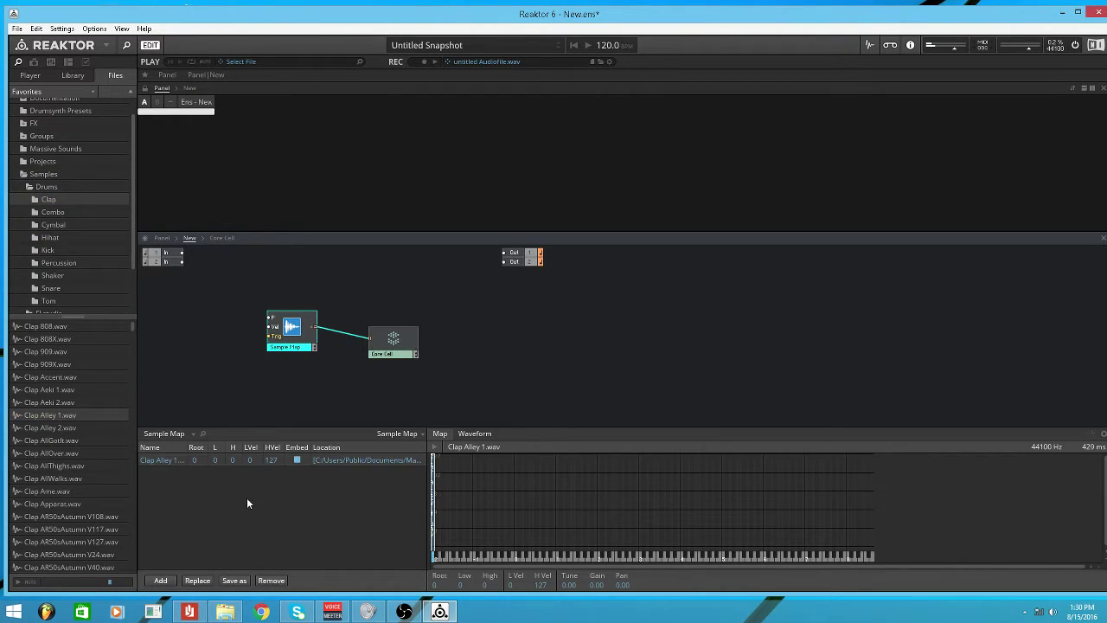
Insert a Button module beside the Sample Map and connect it to the Trig input.
left_click_drag(271, 337, 242, 338)
type("butt")
key("Return")
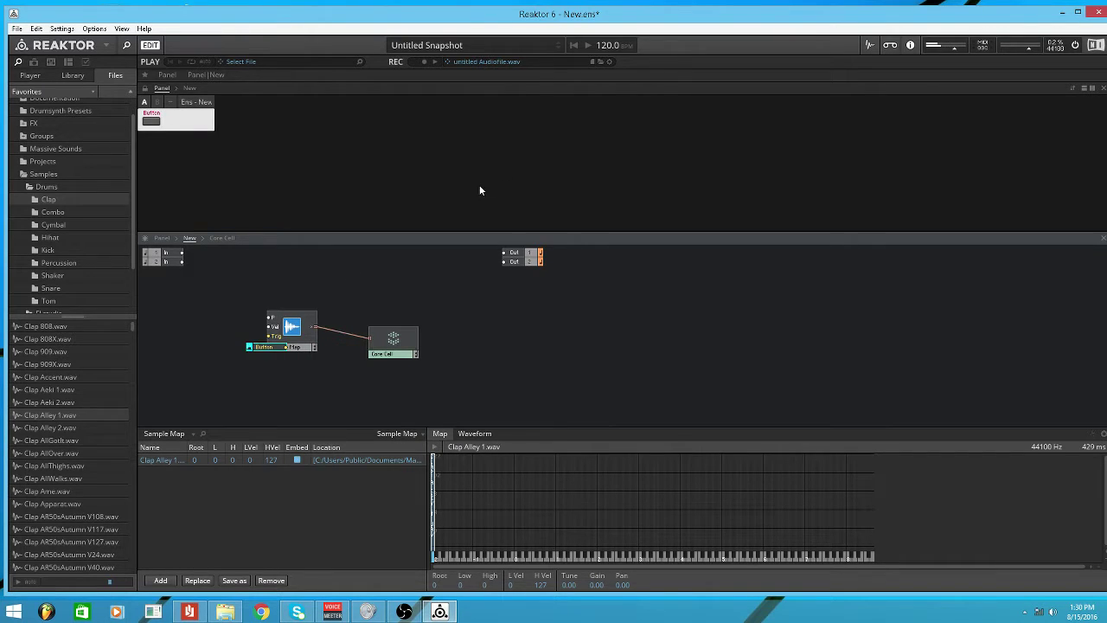
left_click_drag(259, 347, 236, 337)
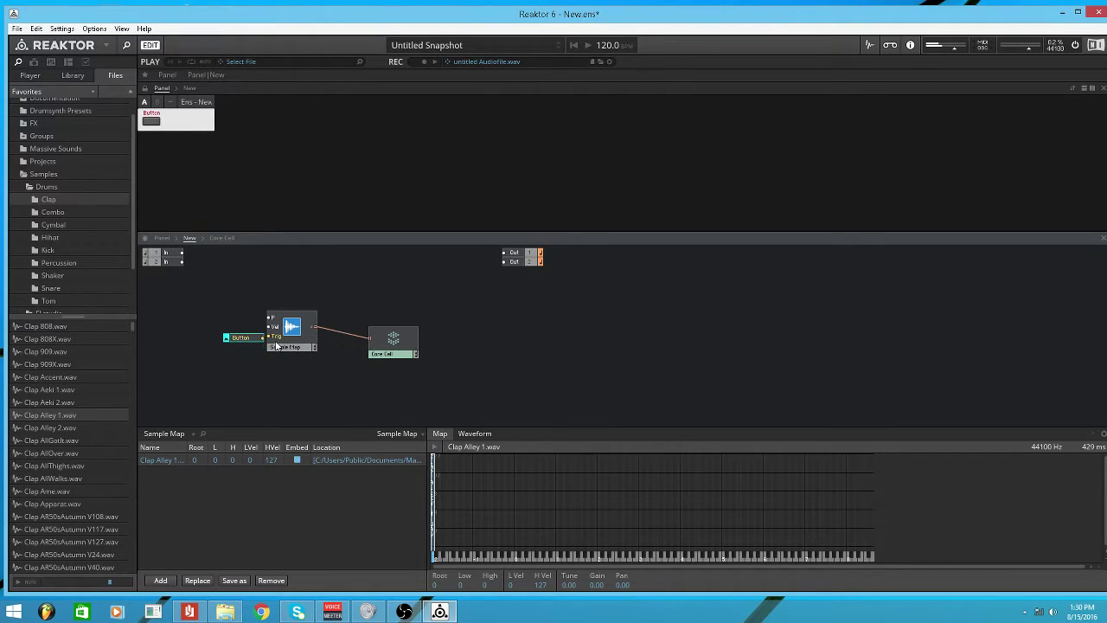
Create constants for the Sample Map's Vel and P inputs and line them up above the Button module.
right_click(278, 329)
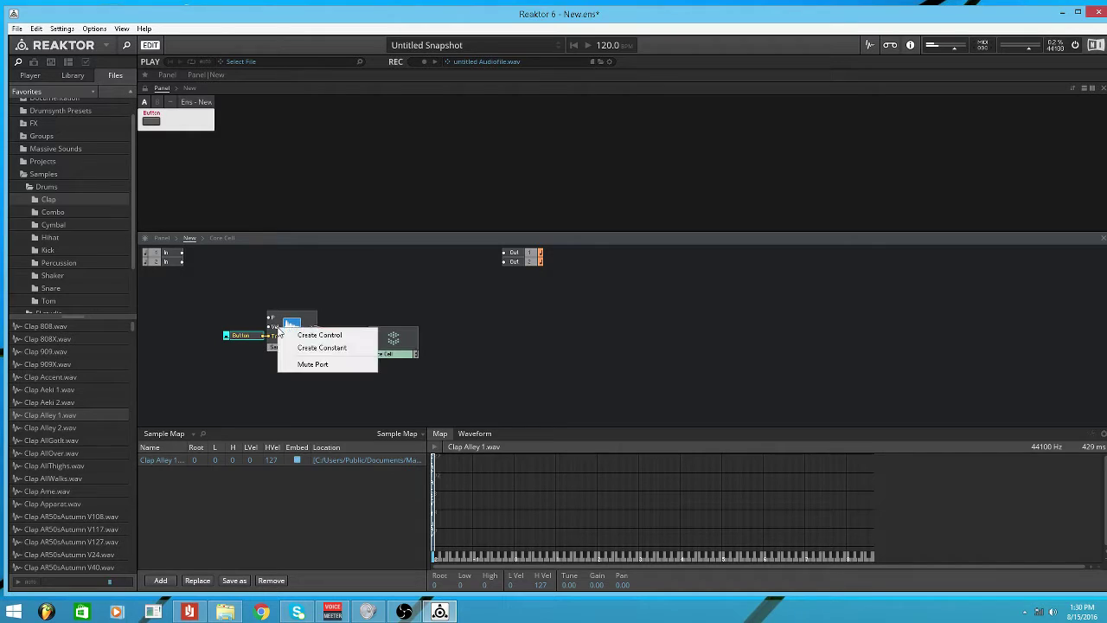
left_click(321, 347)
left_click_drag(229, 330, 238, 330)
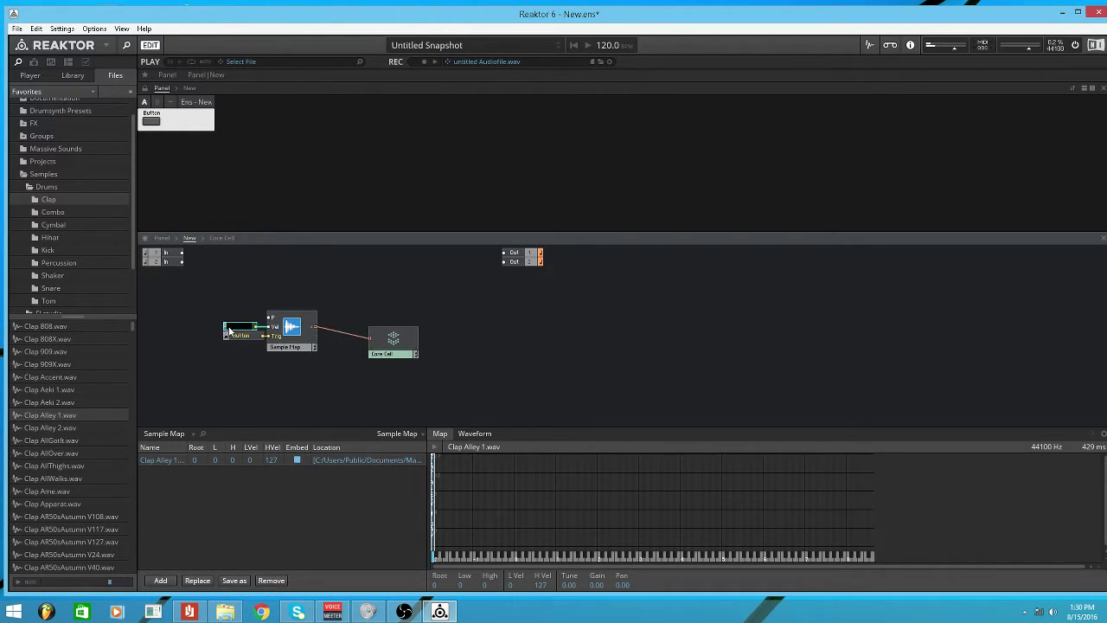
right_click(270, 319)
left_click(314, 337)
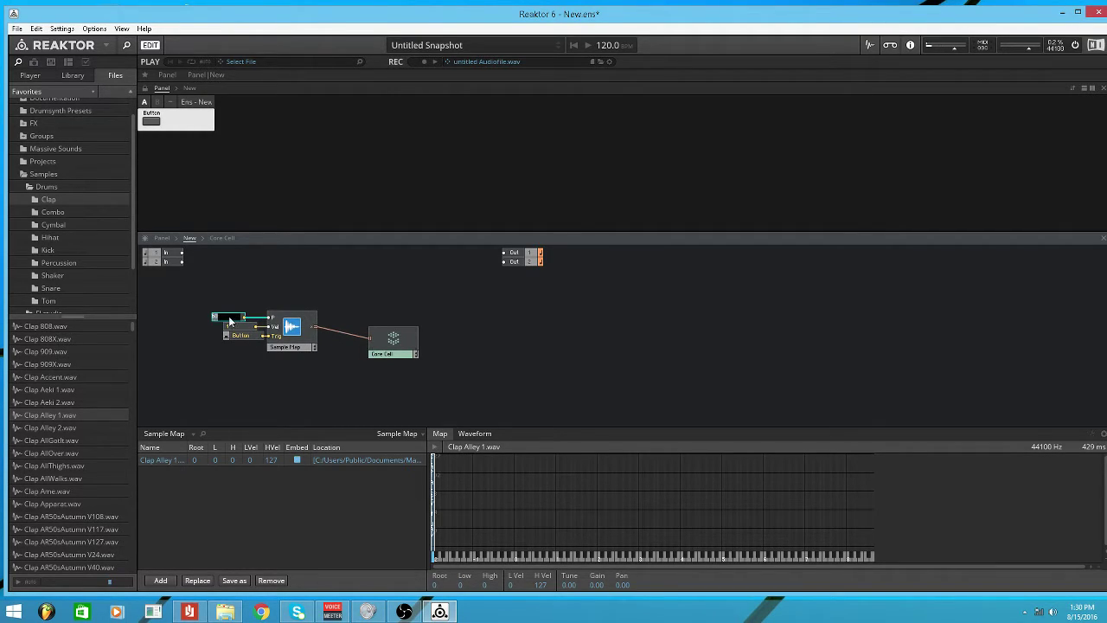
left_click_drag(243, 320, 254, 320)
Add an output port inside the Core Cell and show its signal type properties.
left_click(395, 339)
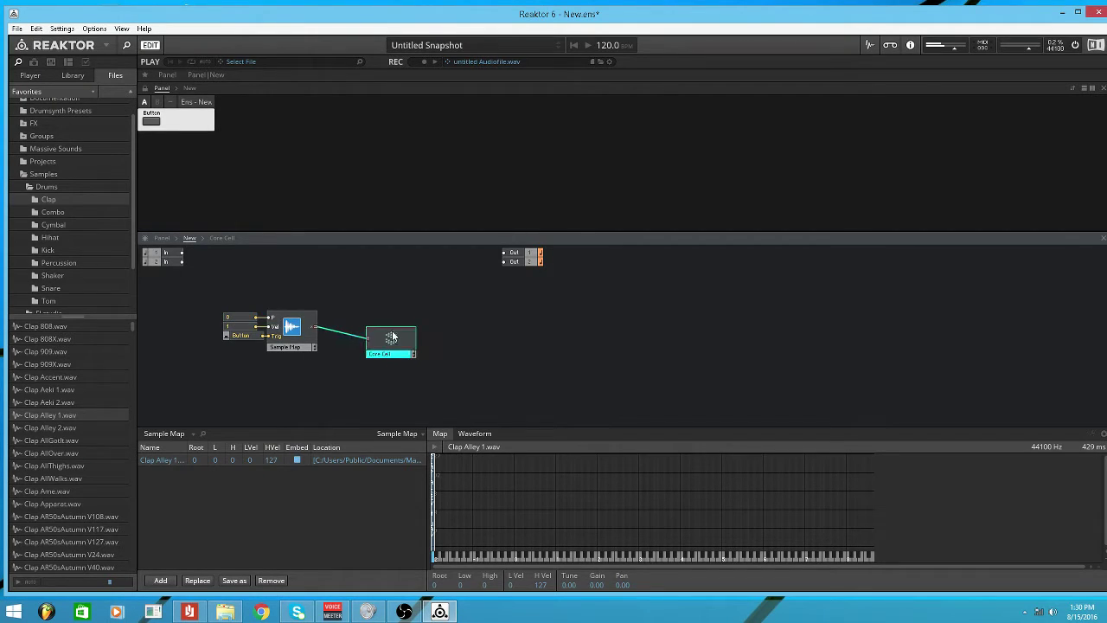
double_click(395, 339)
right_click(292, 292)
right_click(321, 292)
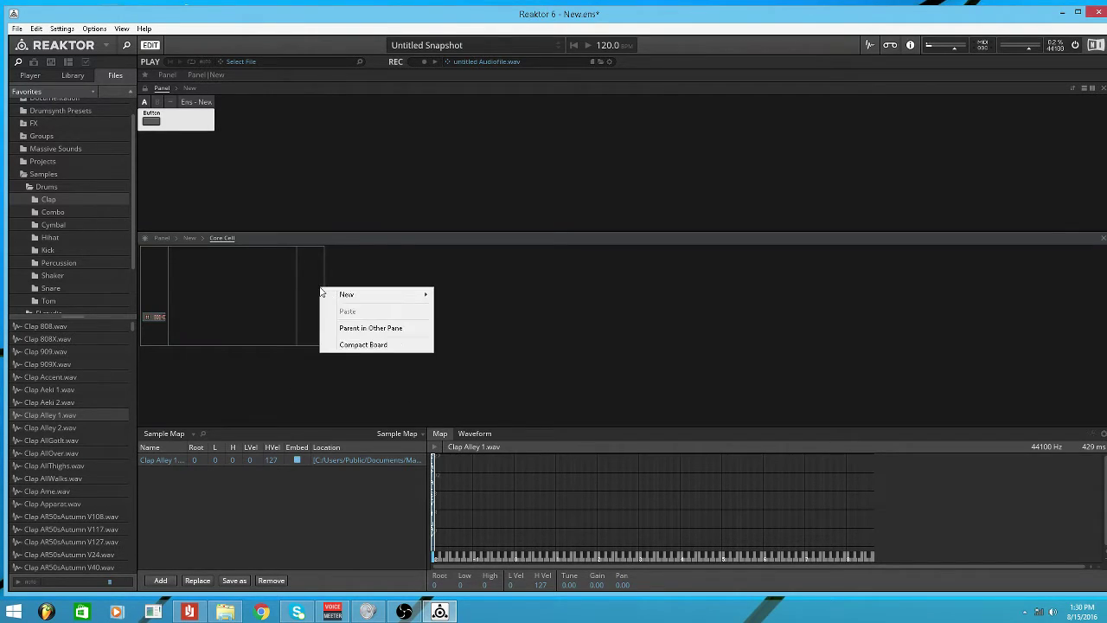
mouse_move(348, 298)
left_click(445, 295)
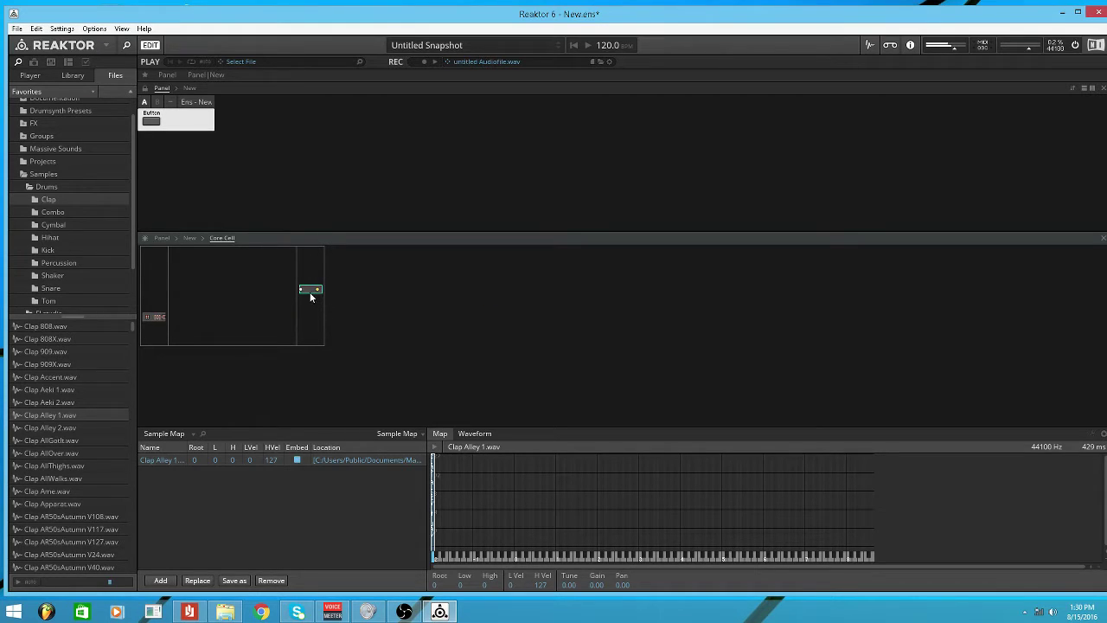
left_click(86, 63)
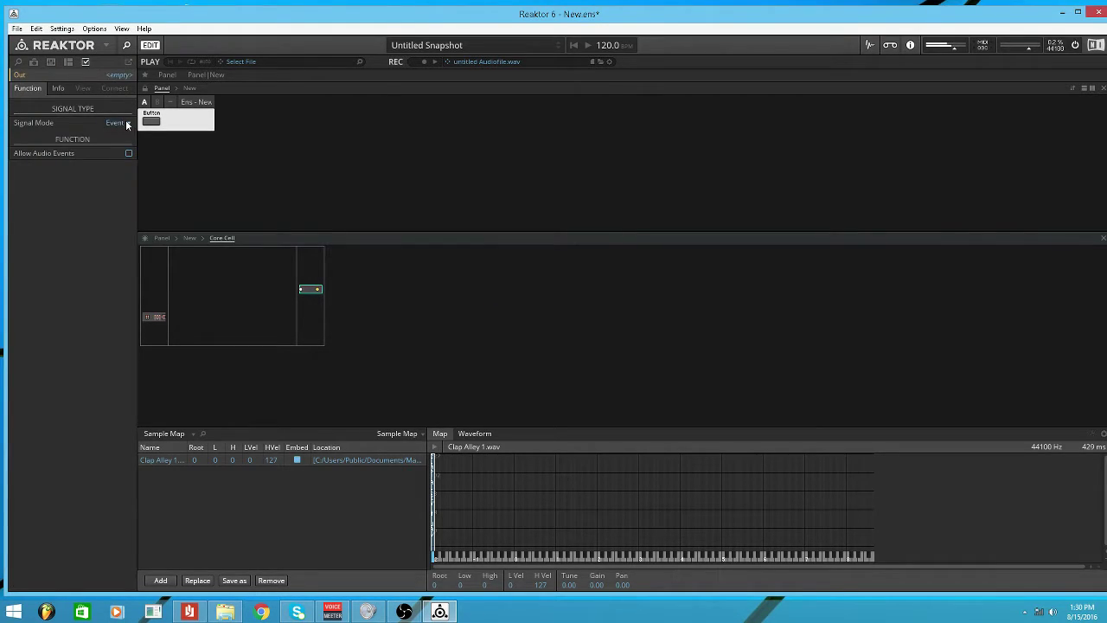
Reposition the table reference input inside the Core Cell and connect its output to a new QuickBus.
left_click_drag(147, 315, 145, 296)
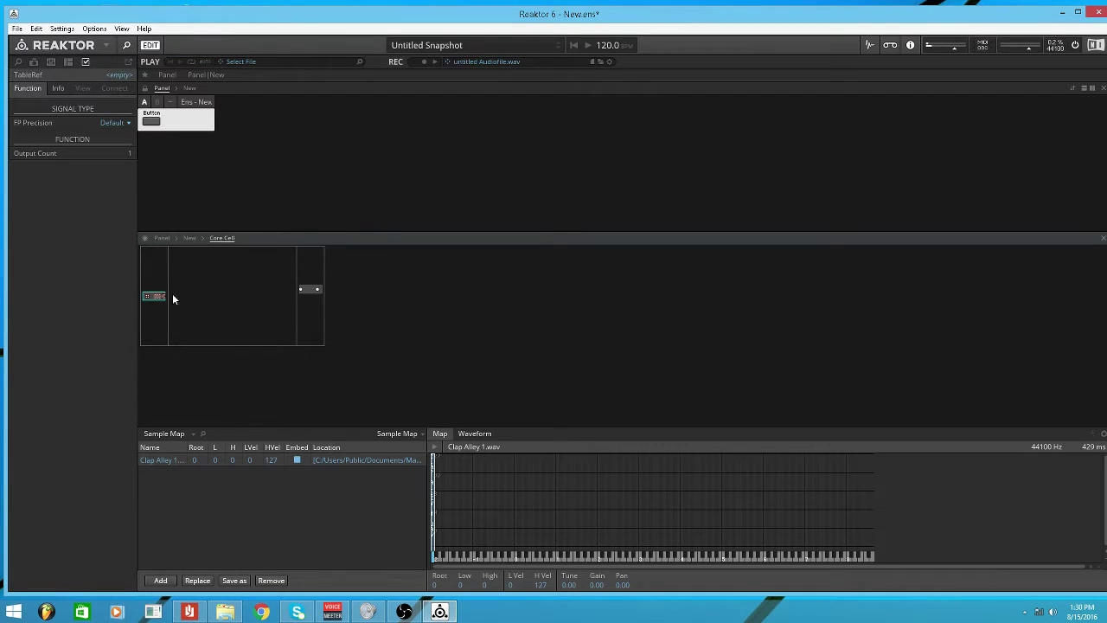
mouse_move(153, 297)
left_mouse_down()
mouse_move(159, 327)
mouse_move(153, 277)
mouse_move(164, 304)
left_mouse_up()
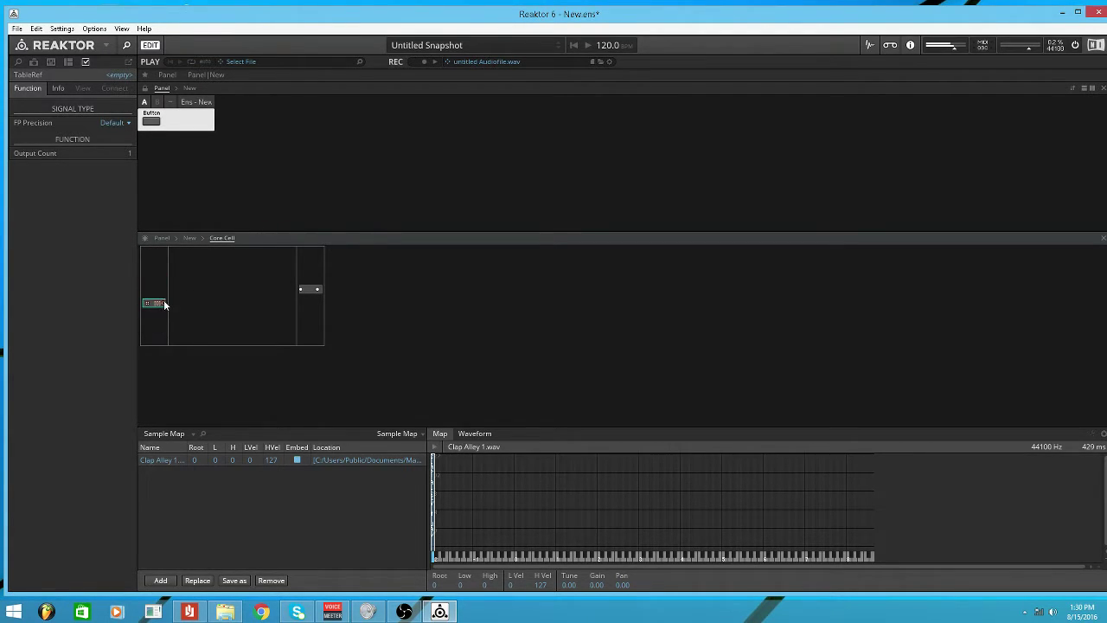
left_click(59, 90)
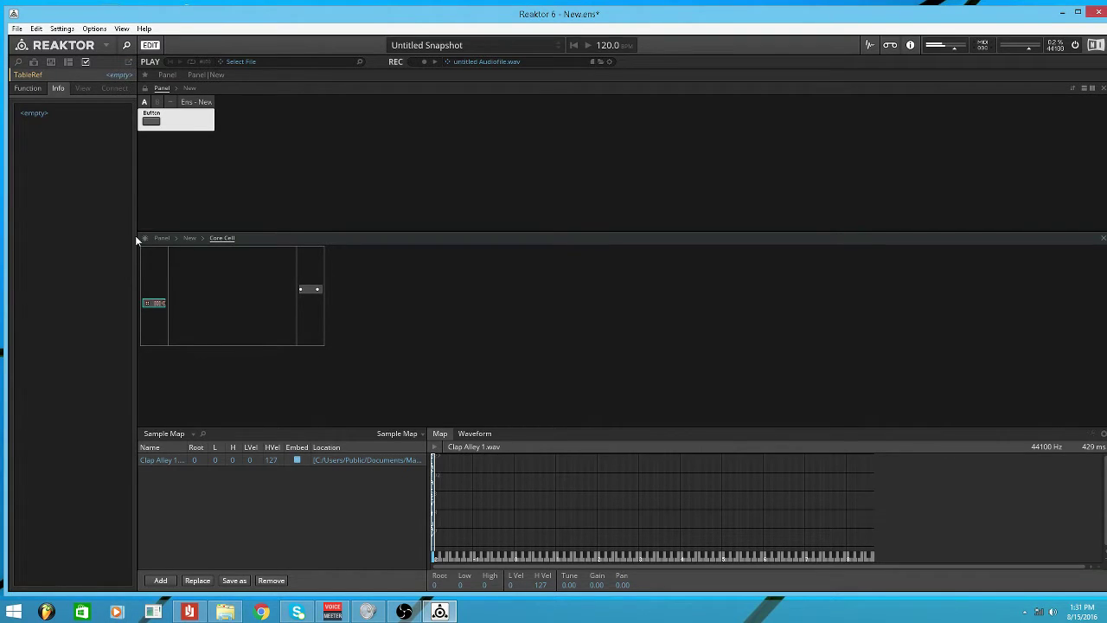
right_click(168, 304)
left_click(176, 307)
left_click(190, 269)
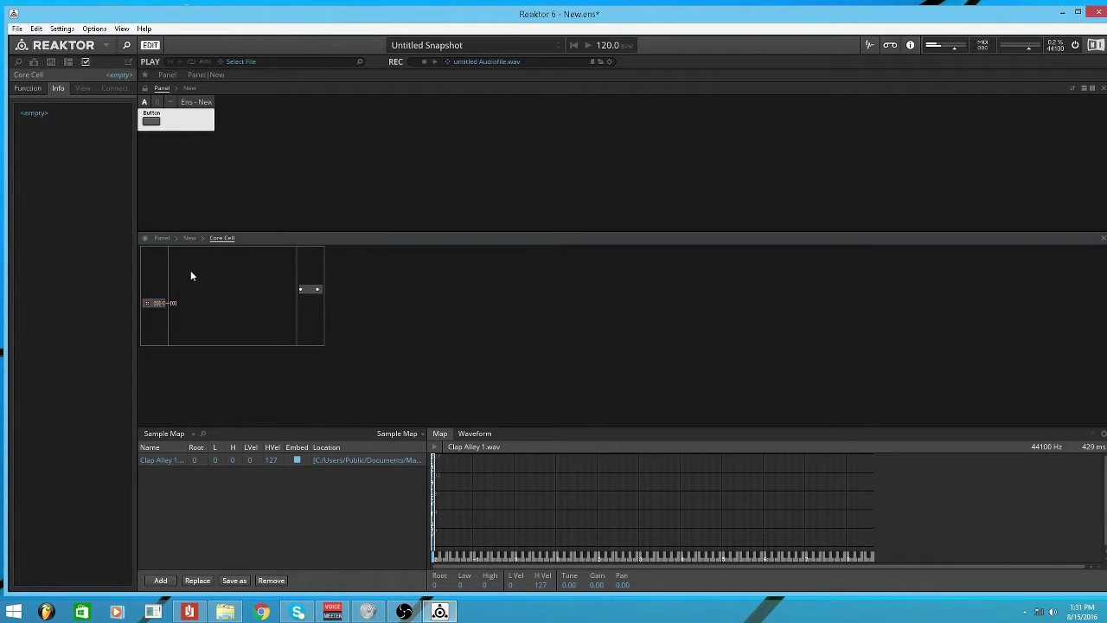
double_click(190, 270)
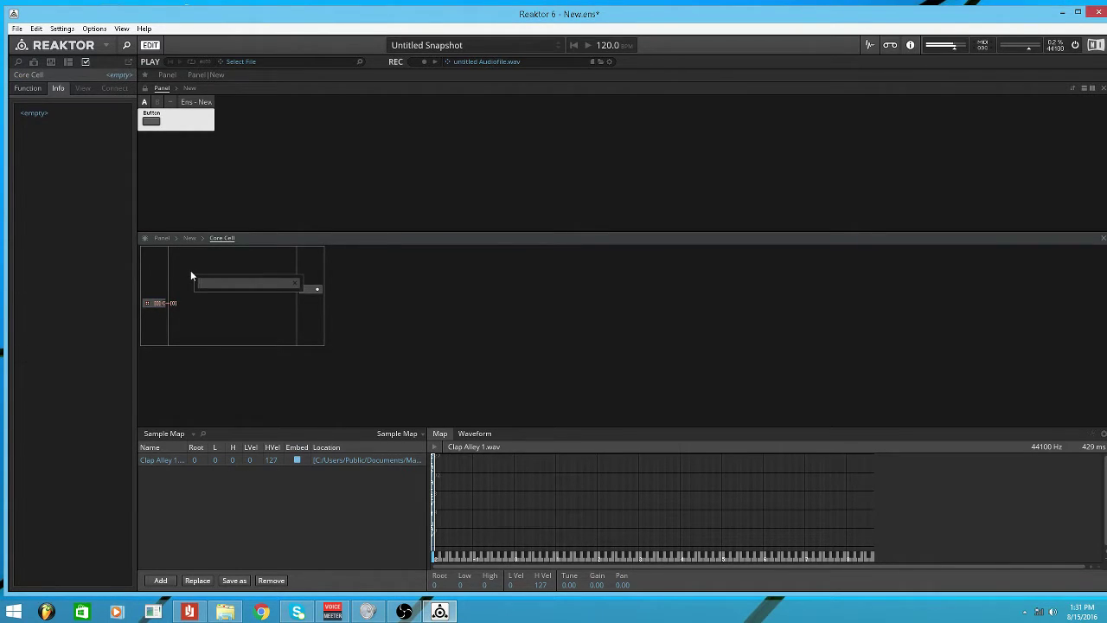
left_click(163, 325)
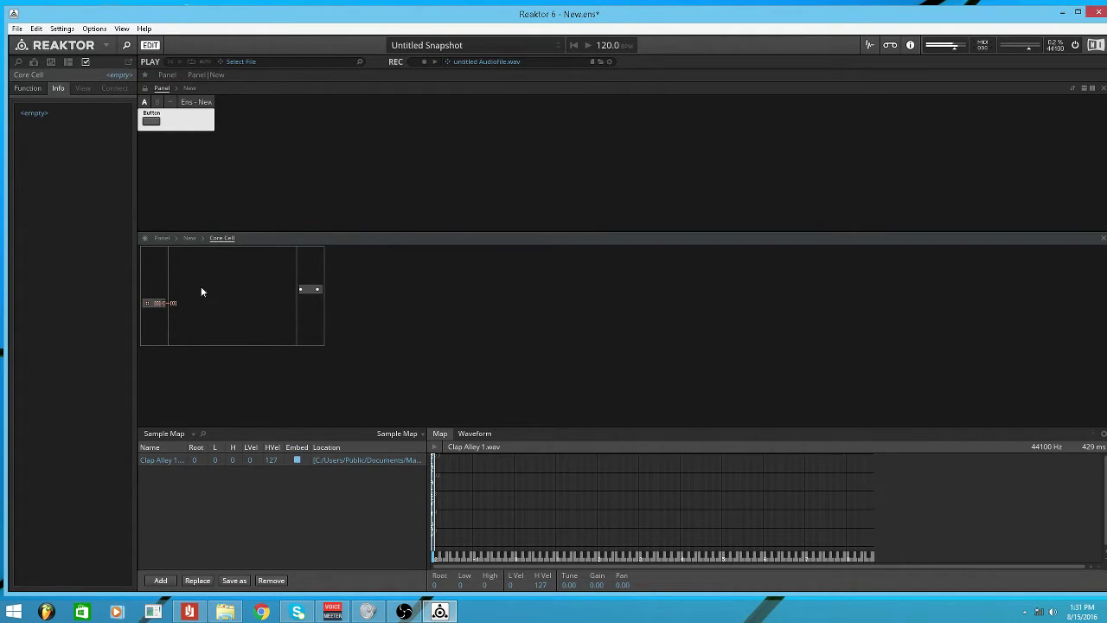
left_click_drag(166, 280, 124, 349)
left_click(199, 295)
Insert a Size [] module, connect its input to the table reference's QuickBus, and place it higher in the structure.
double_click(237, 283)
type("si")
type("ize")
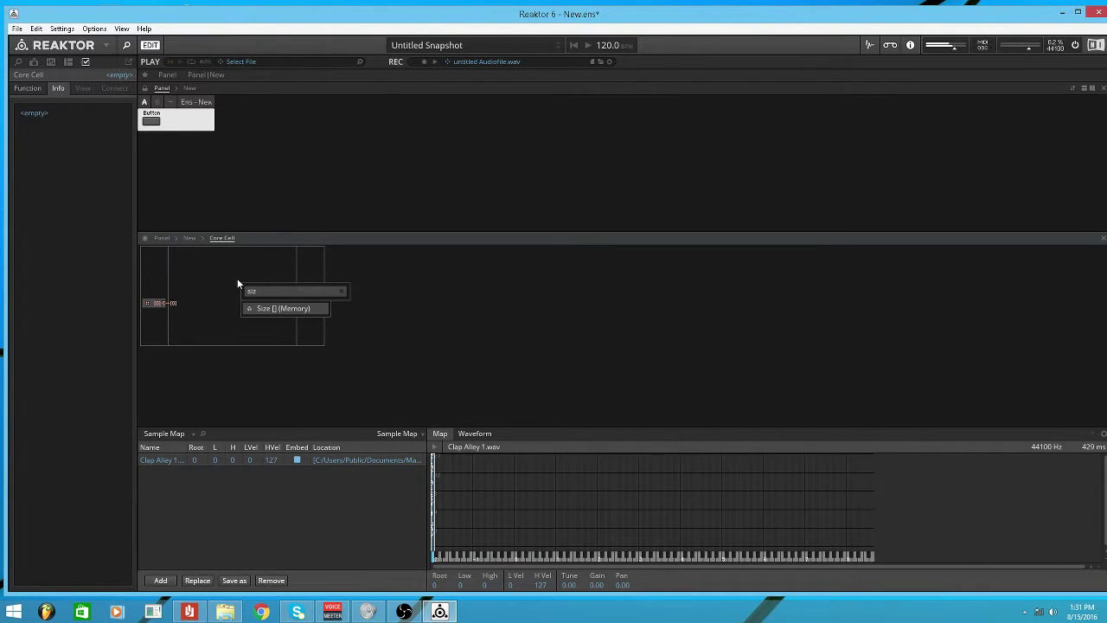
key("Return")
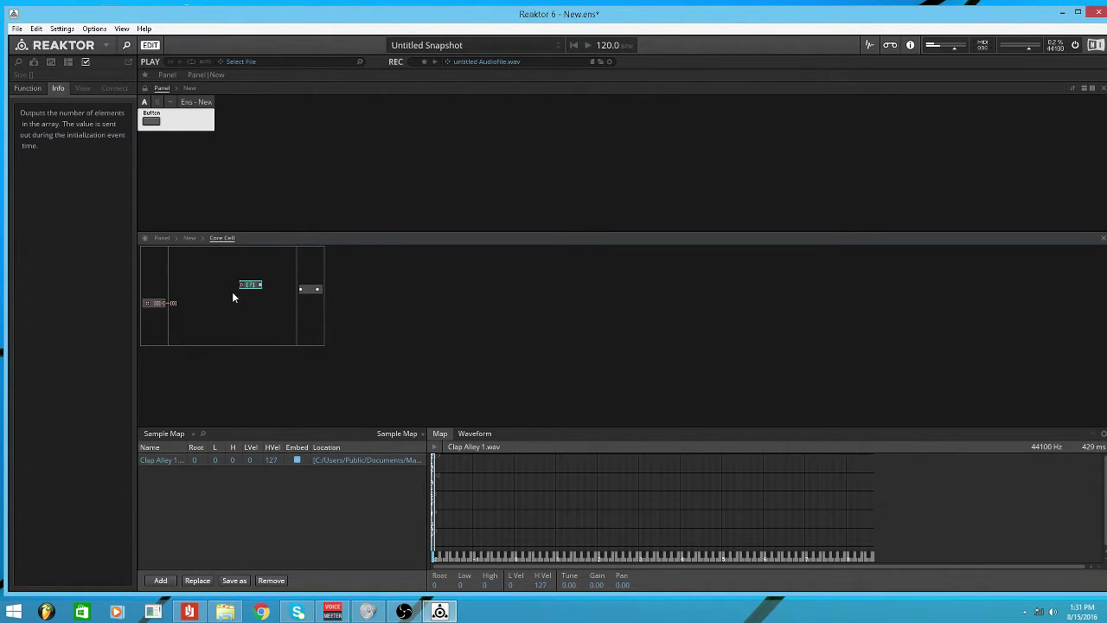
right_click(243, 285)
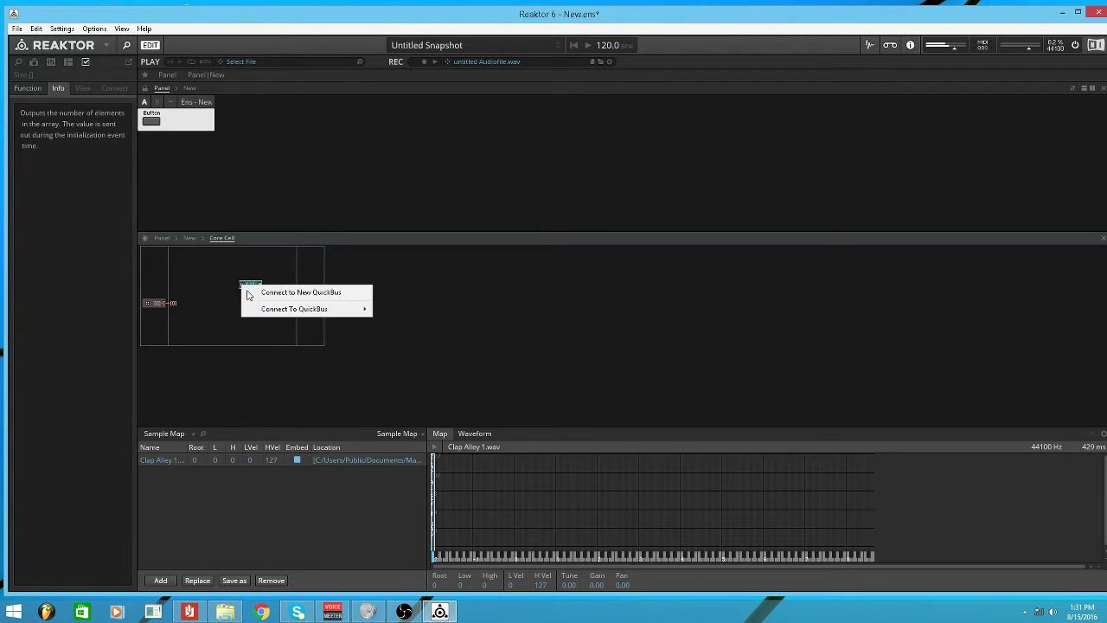
mouse_move(326, 308)
left_click(389, 310)
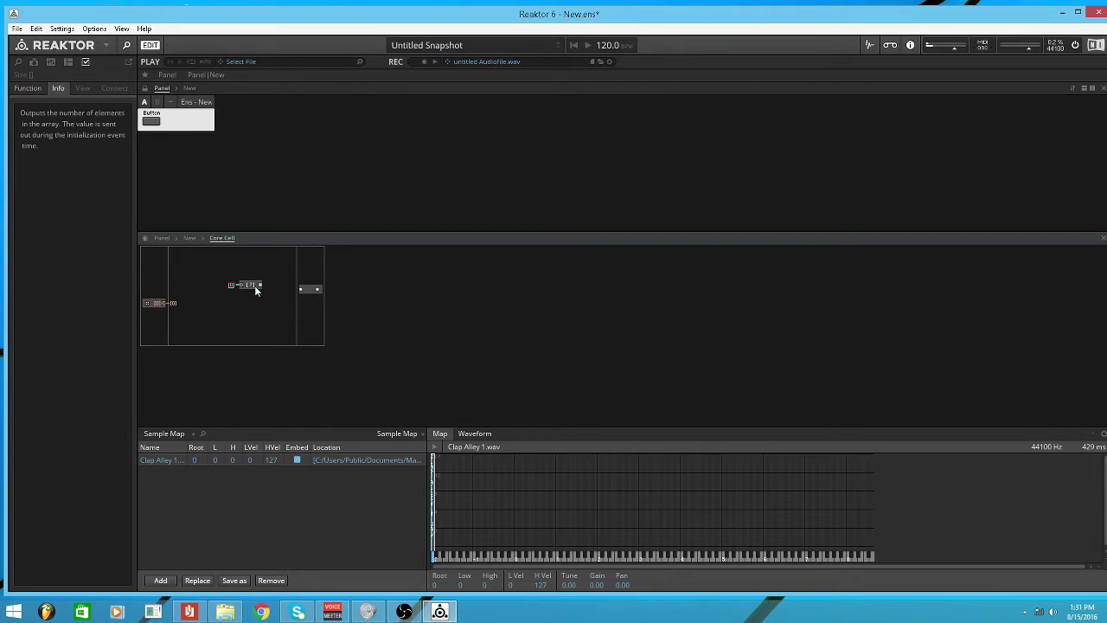
left_click_drag(255, 285, 227, 278)
left_click(160, 305)
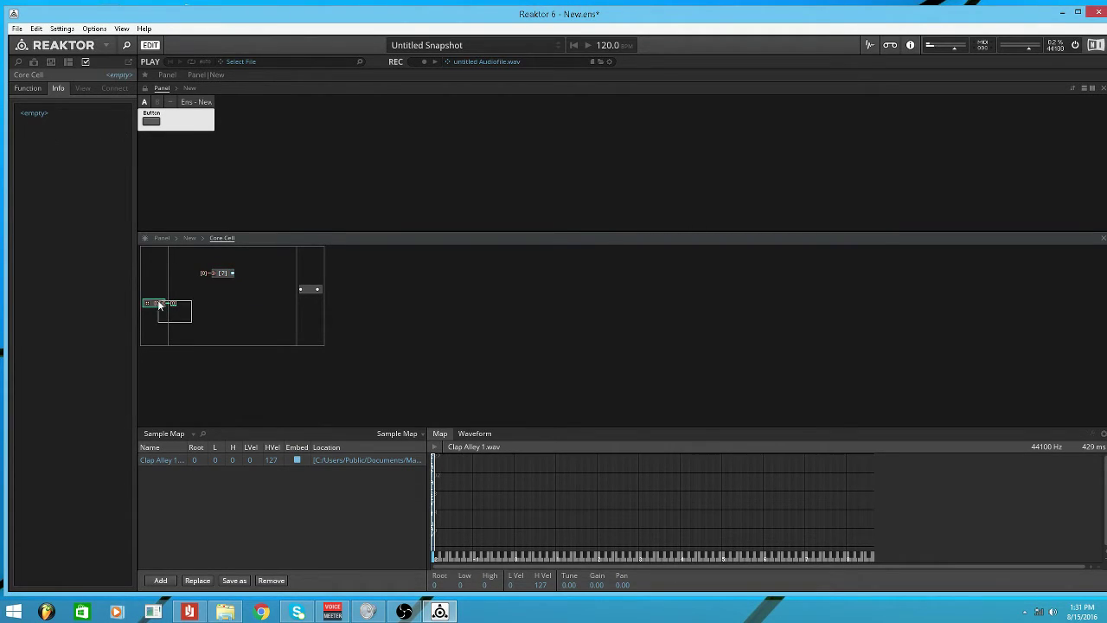
Move the Core Cell closer to the Sample Map in the parent structure and reopen it.
left_click(191, 238)
left_click_drag(190, 280, 336, 405)
left_click(373, 333)
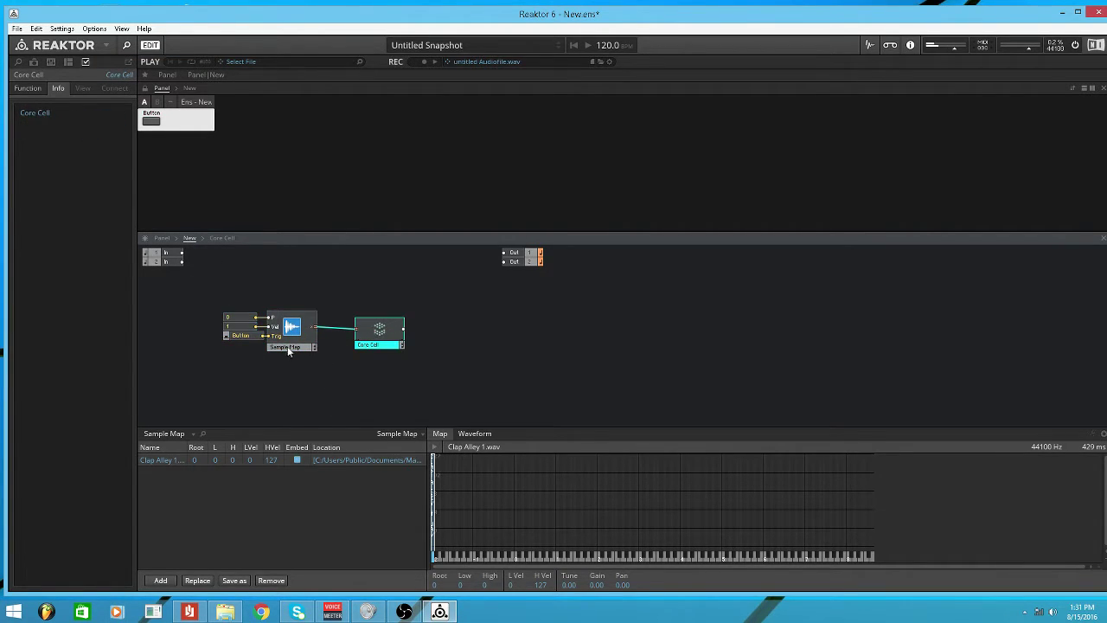
left_click_drag(370, 337, 366, 339)
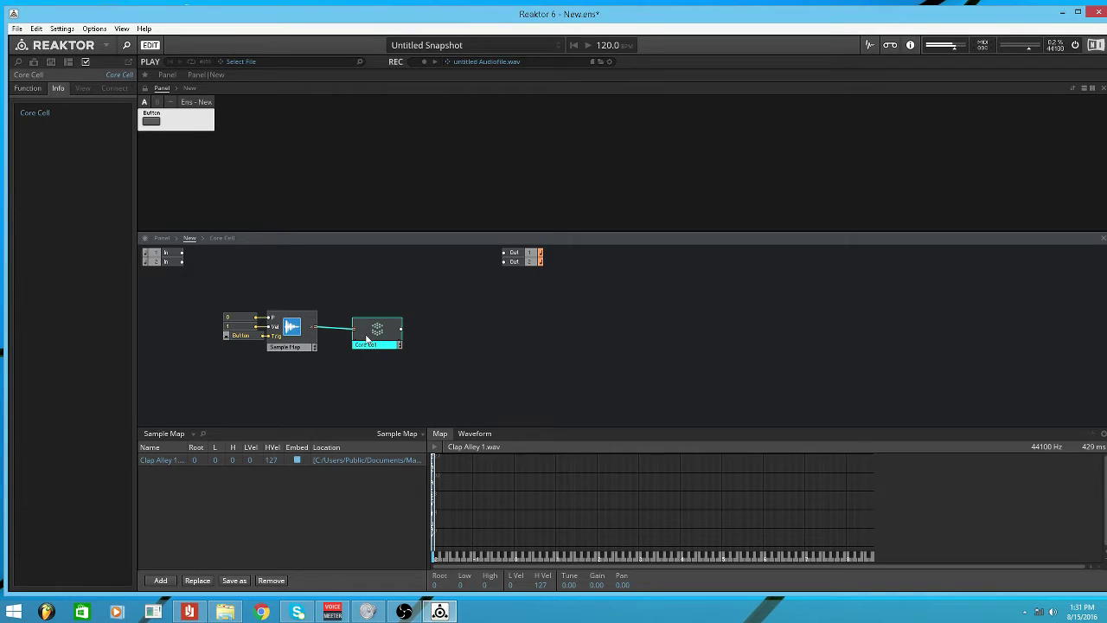
double_click(366, 337)
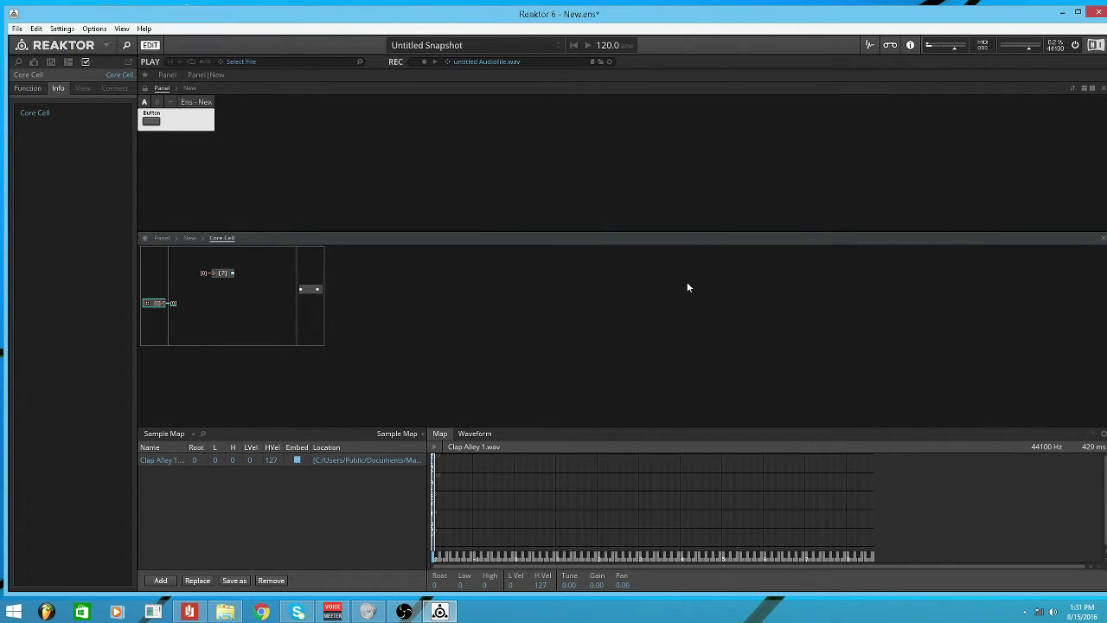
Connect the Size [] output to a new QuickBus named Size and move the group toward the upper edge.
right_click(232, 272)
left_click(242, 279)
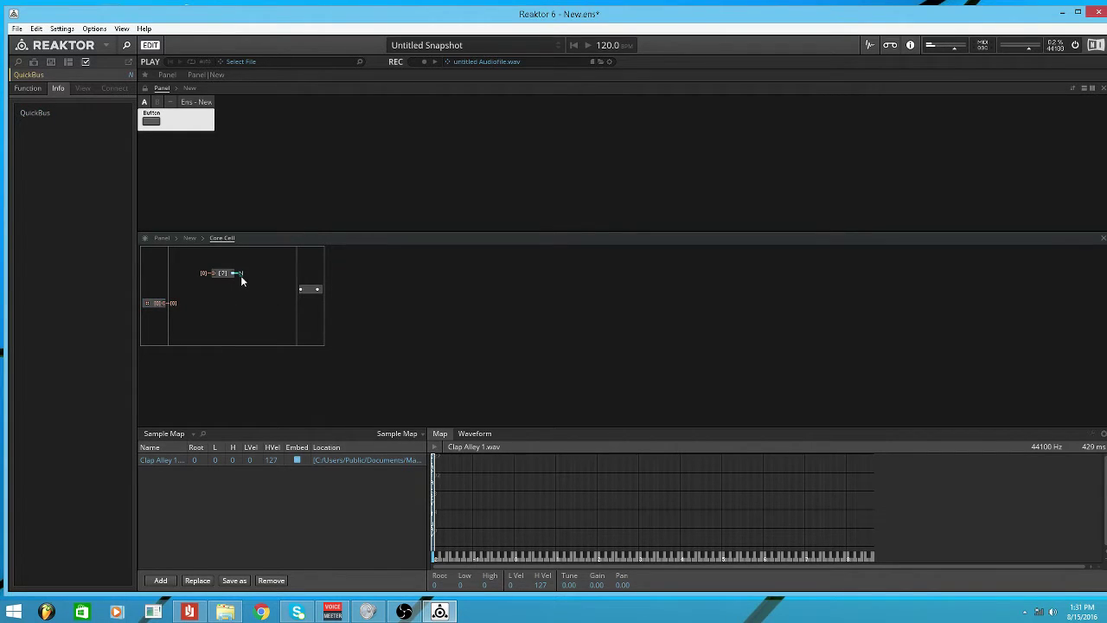
type("Size")
key("Return")
left_click_drag(198, 265, 285, 302)
left_click_drag(230, 275, 208, 262)
left_click(216, 318)
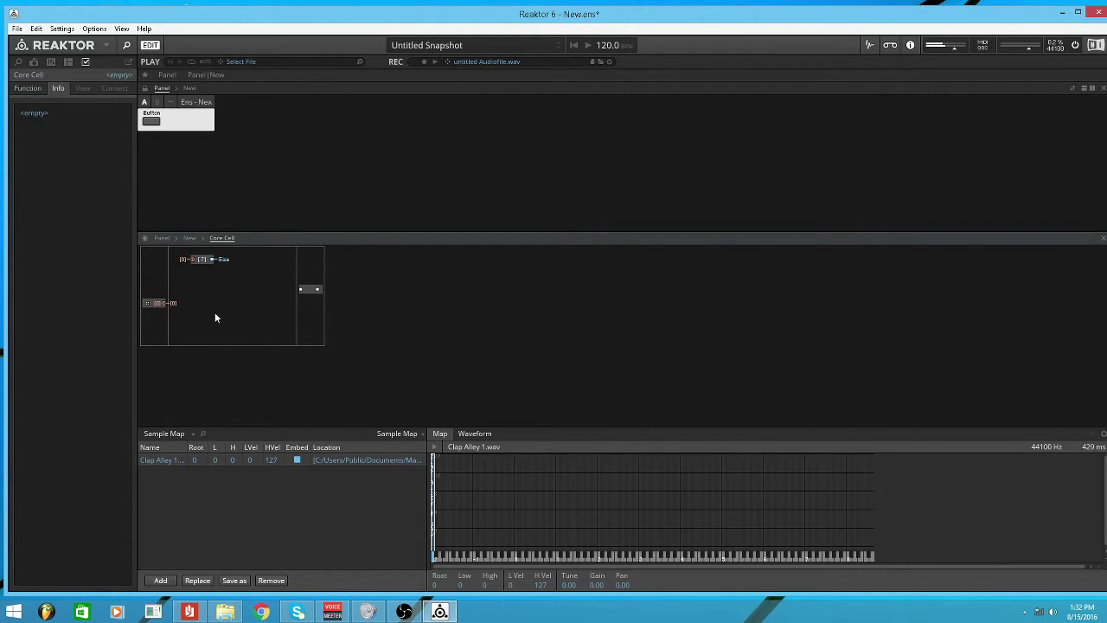
Insert an Index module below, connect its array input to the table QuickBus, and move the table reference up.
double_click(205, 317)
type("siz")
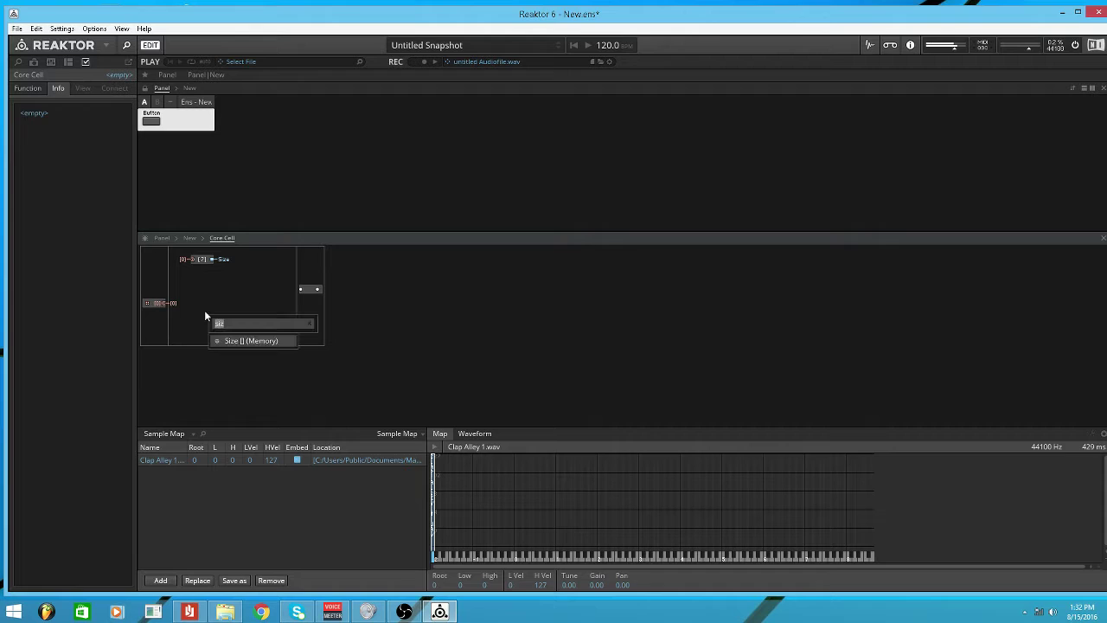
type("index")
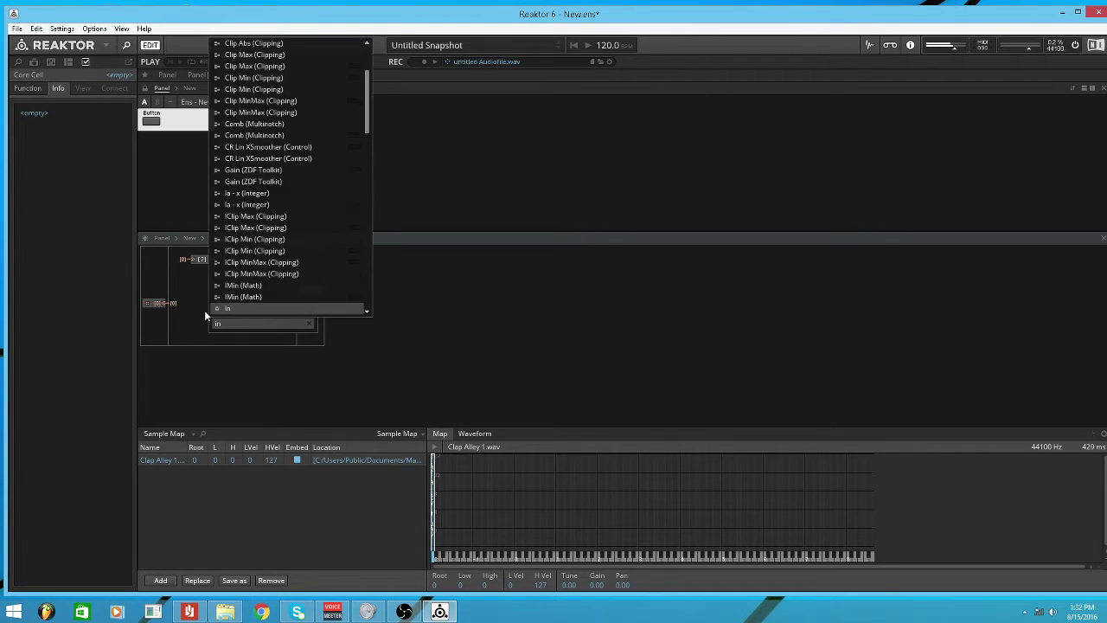
key("Return")
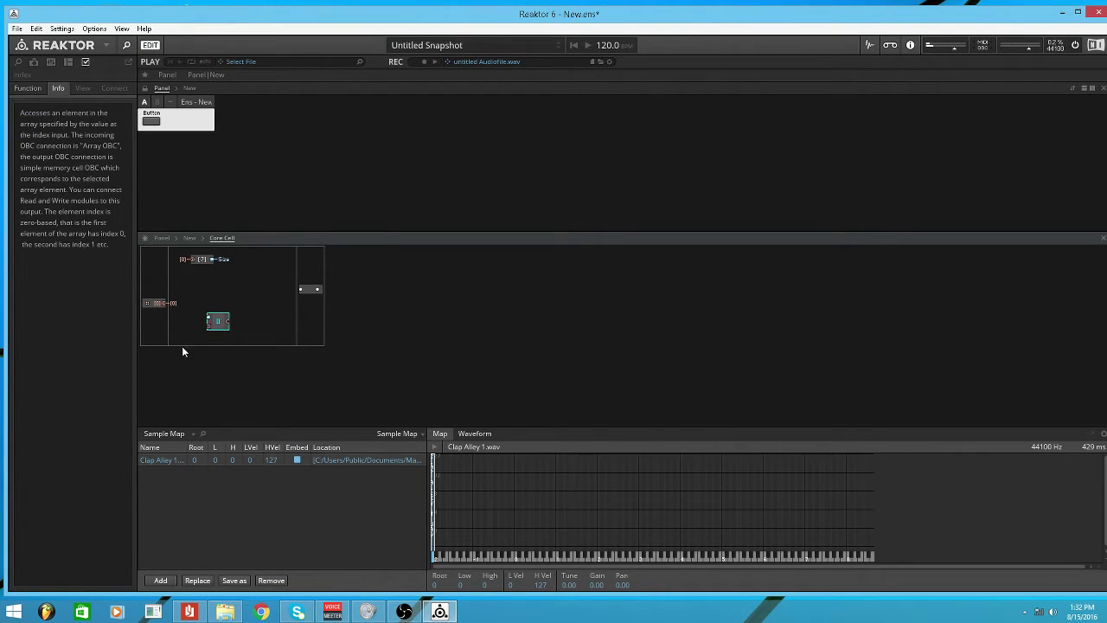
right_click(211, 328)
mouse_move(320, 349)
left_click(363, 351)
left_click_drag(157, 303, 158, 279)
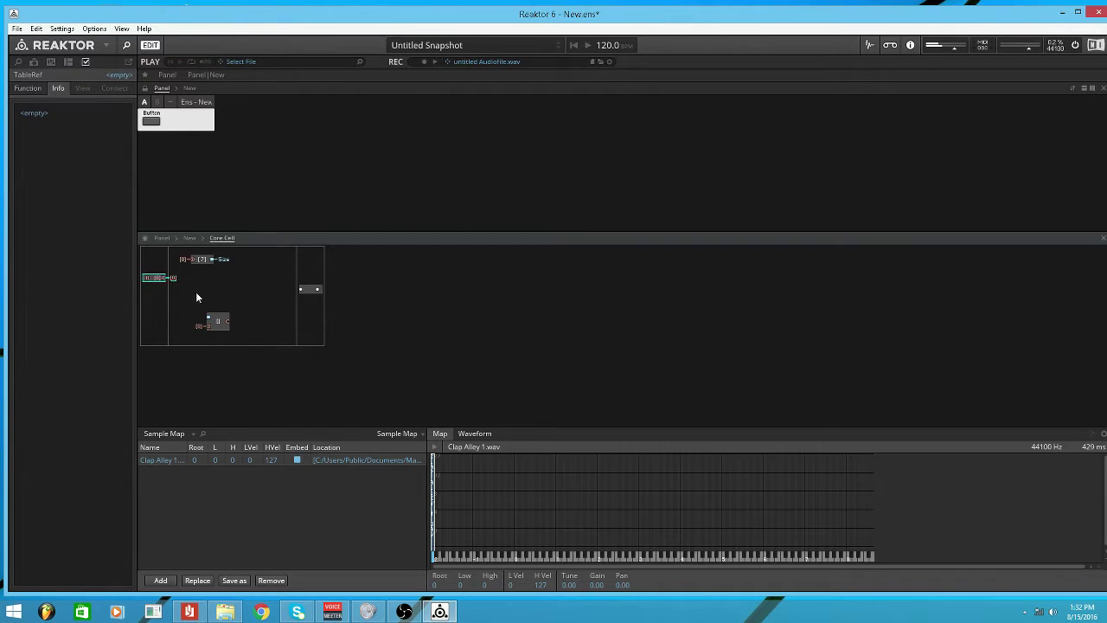
Shift the Index module toward the output side and insert a round module before it.
left_click_drag(225, 323, 275, 313)
left_click(217, 311)
double_click(216, 311)
type("round")
key("Return")
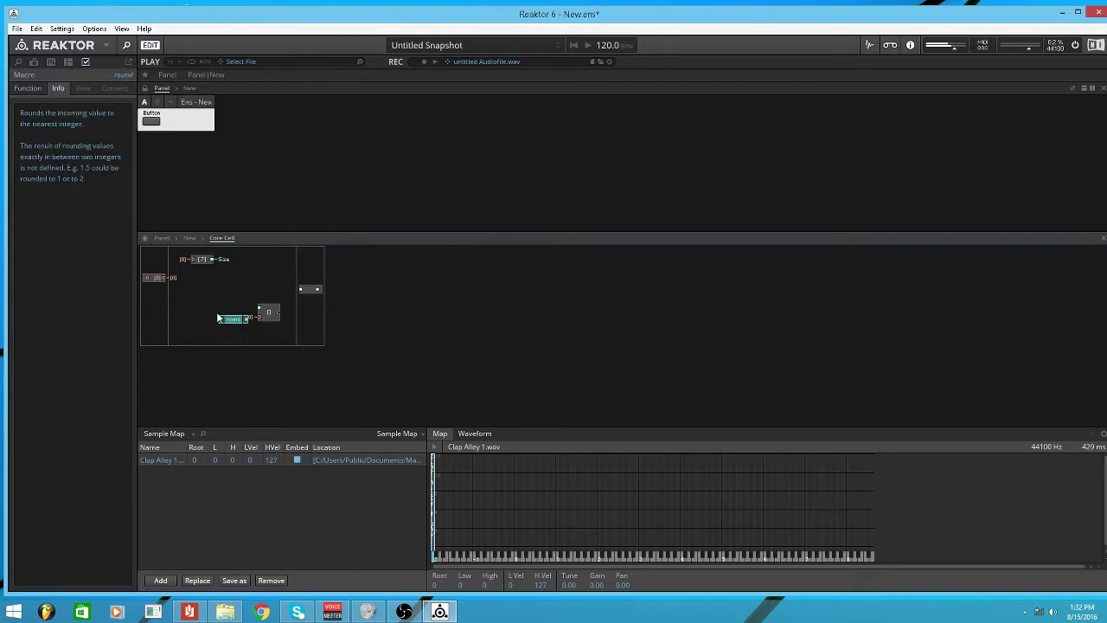
Insert a multiply module in front of the round module and connect its output to round's input.
left_click(201, 306)
double_click(201, 306)
type("mul")
key("Return")
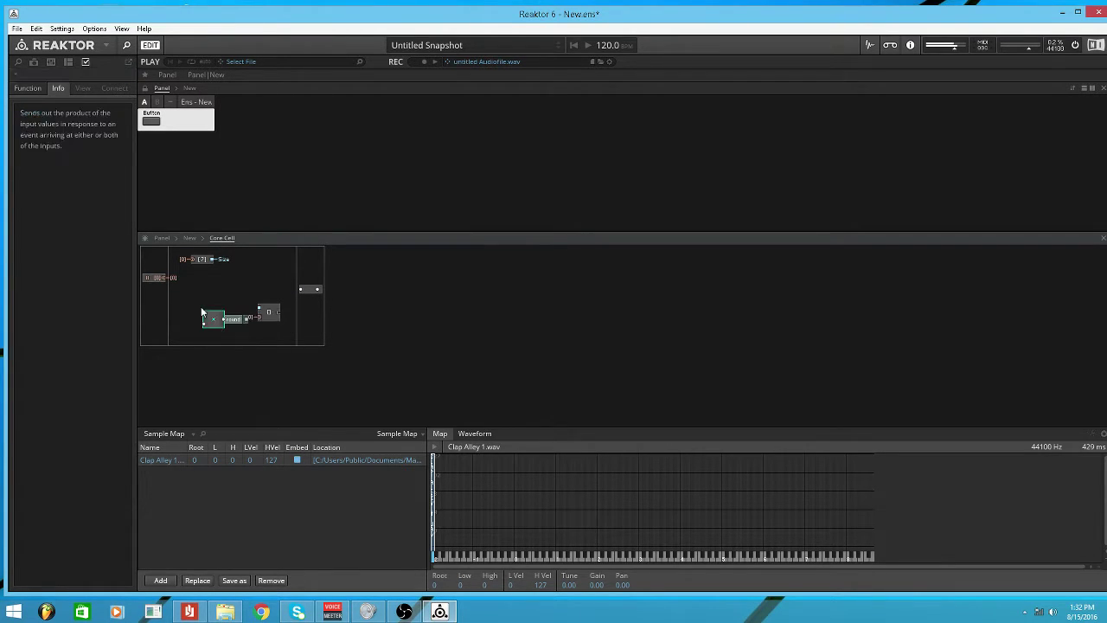
left_click_drag(221, 316, 212, 316)
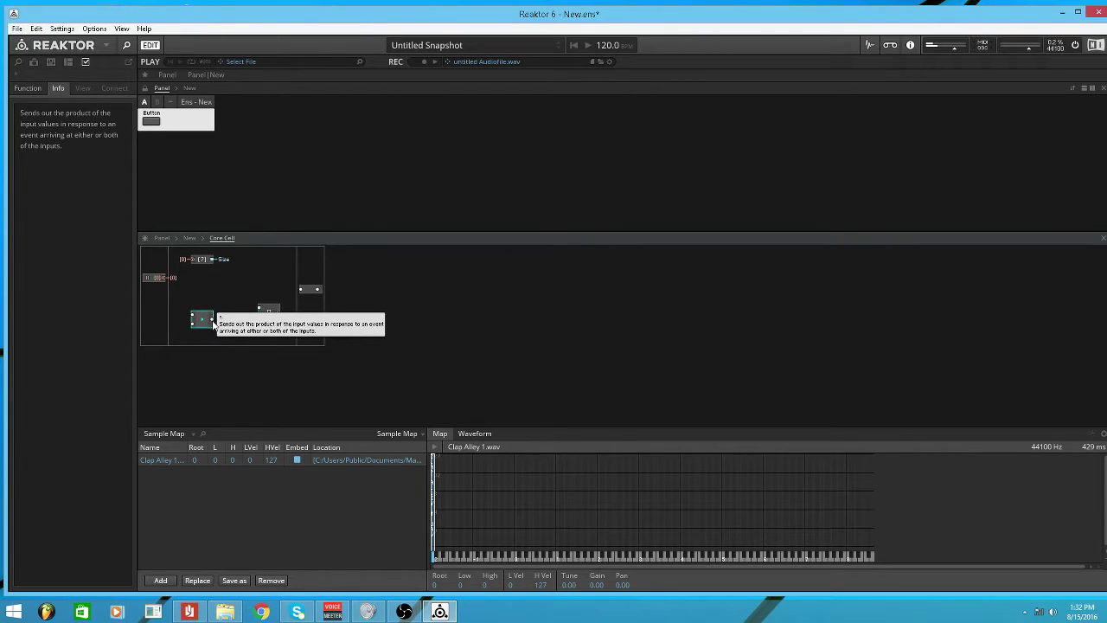
left_click_drag(213, 319, 260, 346)
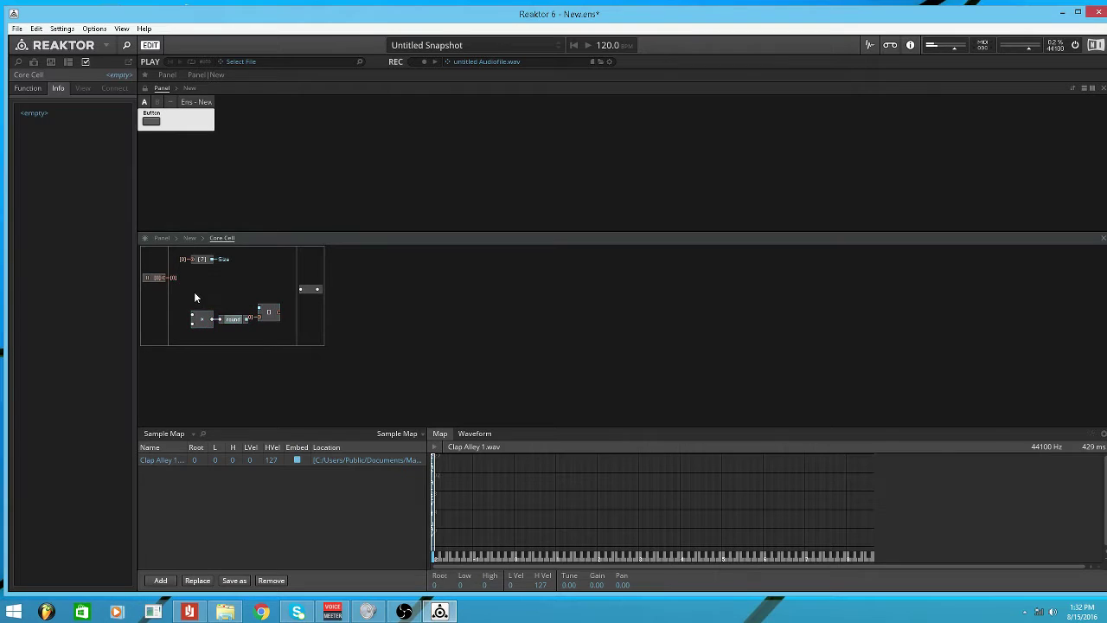
Wire the round module's output to Index's index input and align the multiply and round modules with it.
double_click(194, 291)
double_click(358, 330)
left_click_drag(187, 295, 221, 313)
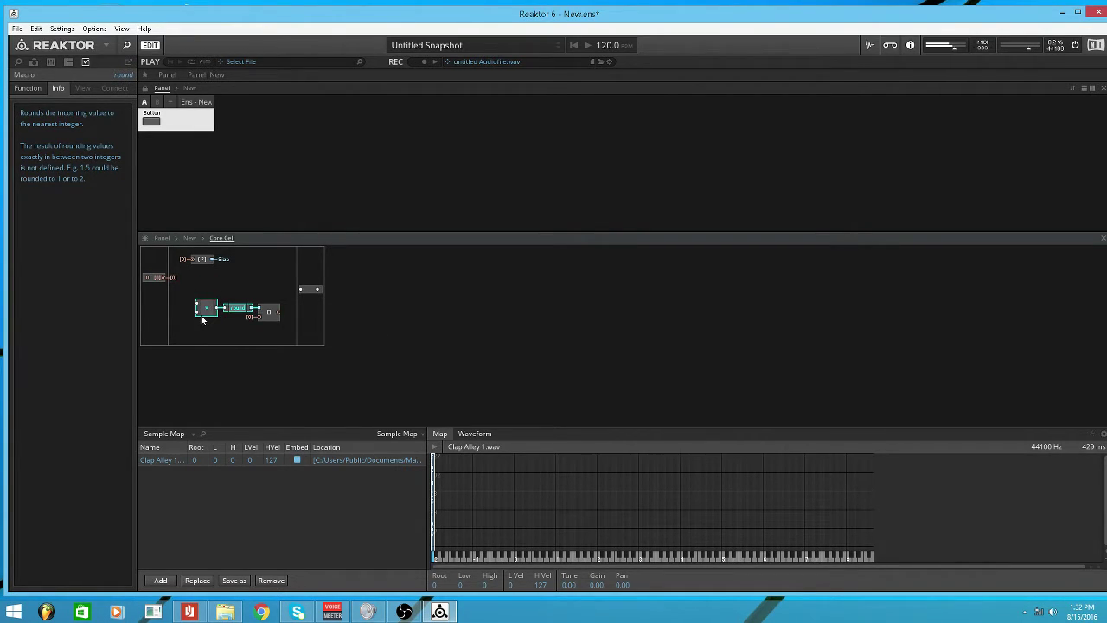
Connect the multiply module's lower input to the Size QuickBus and its upper input to a new In port.
right_click(198, 313)
mouse_move(300, 362)
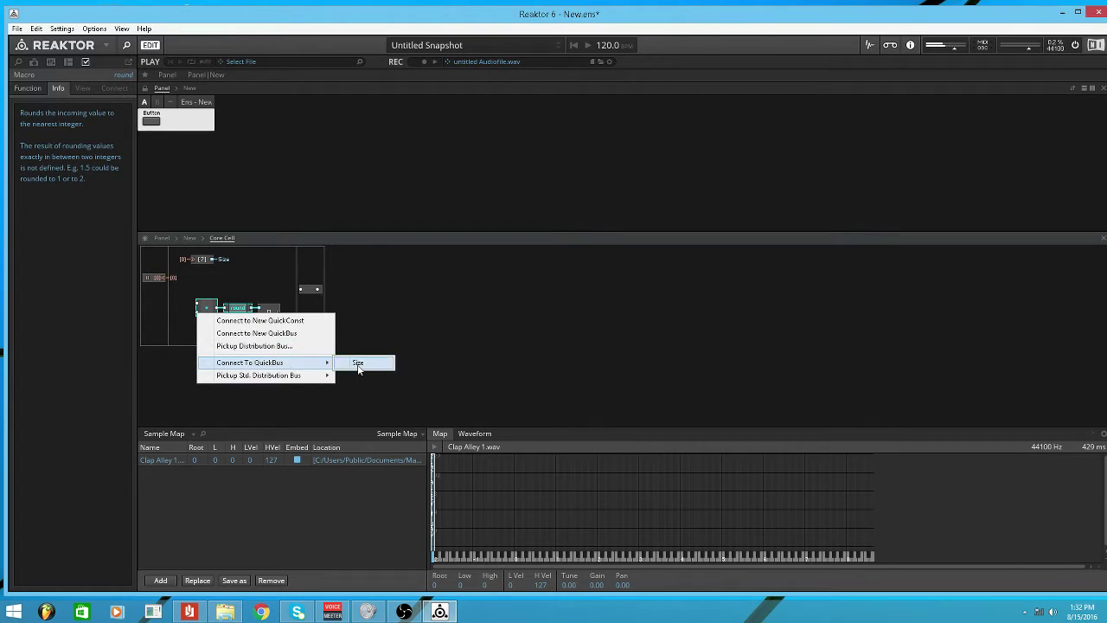
left_click(355, 363)
right_click(142, 305)
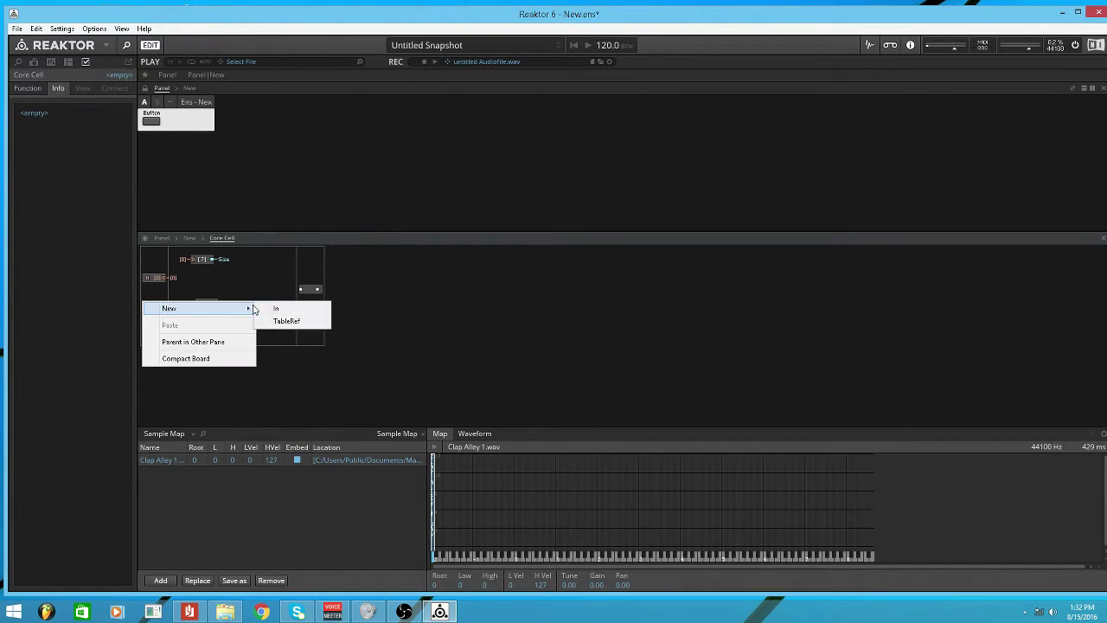
left_click(268, 306)
left_click_drag(198, 304, 165, 303)
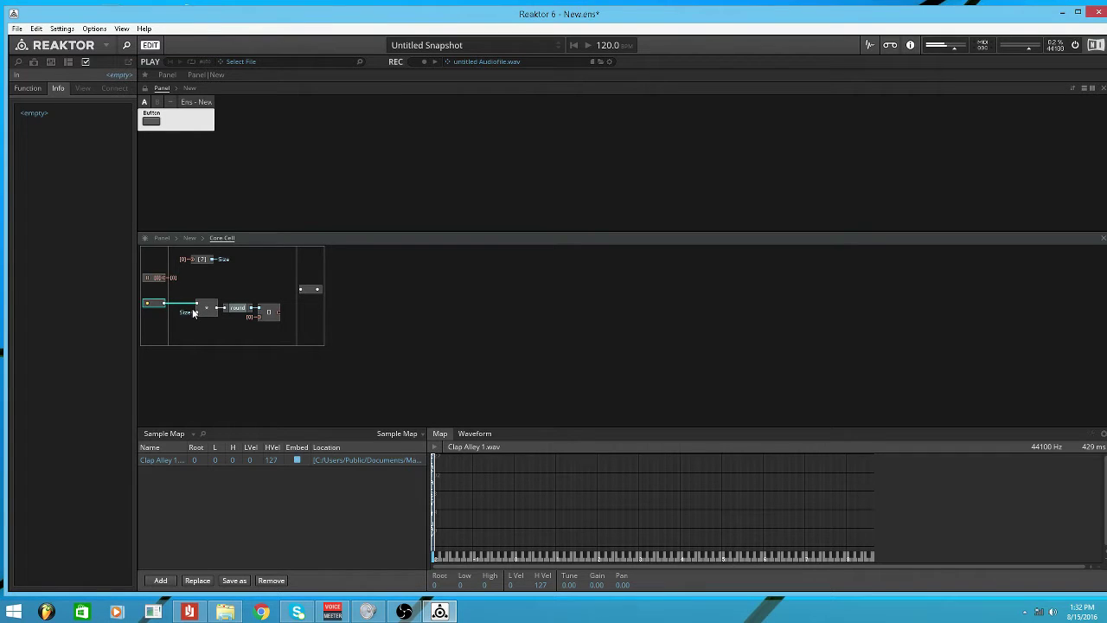
left_click_drag(157, 289, 163, 330)
left_click(191, 314)
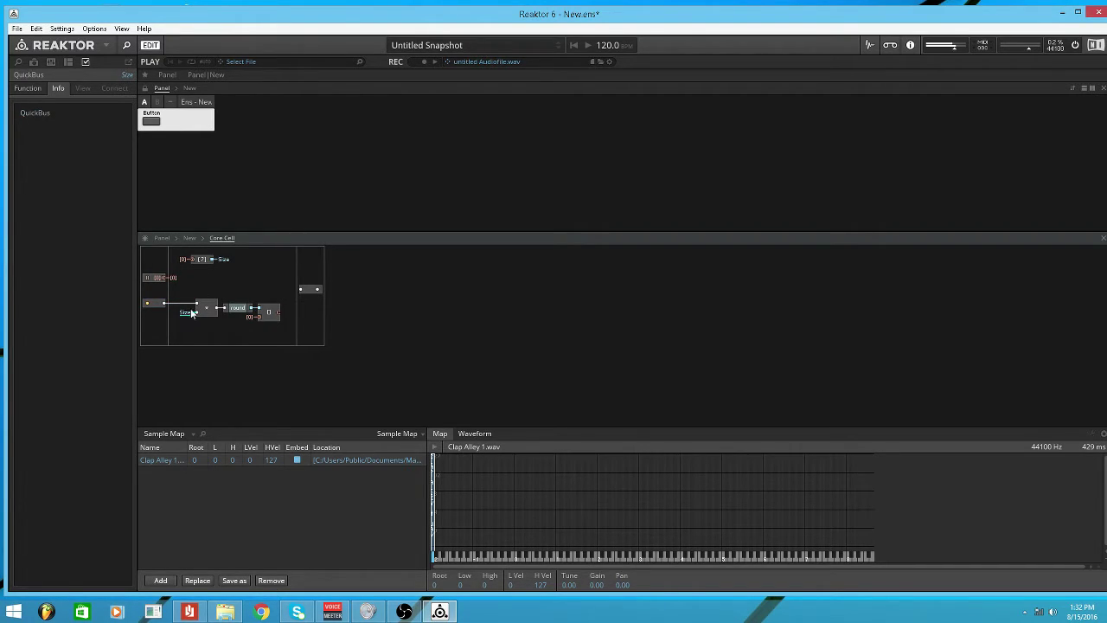
left_click(197, 314)
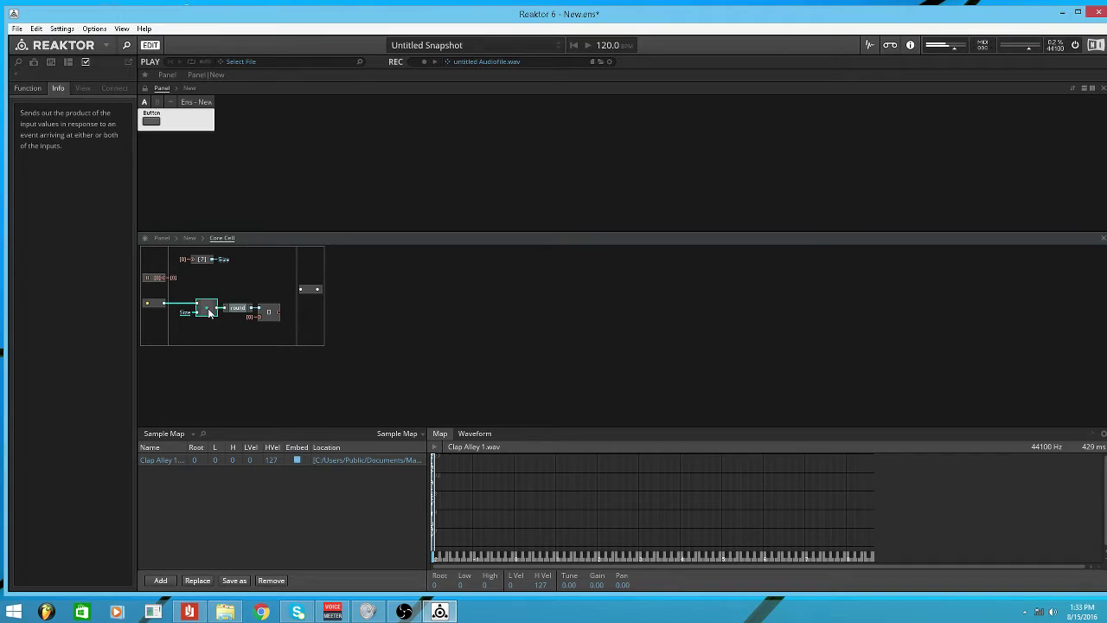
left_click(219, 265)
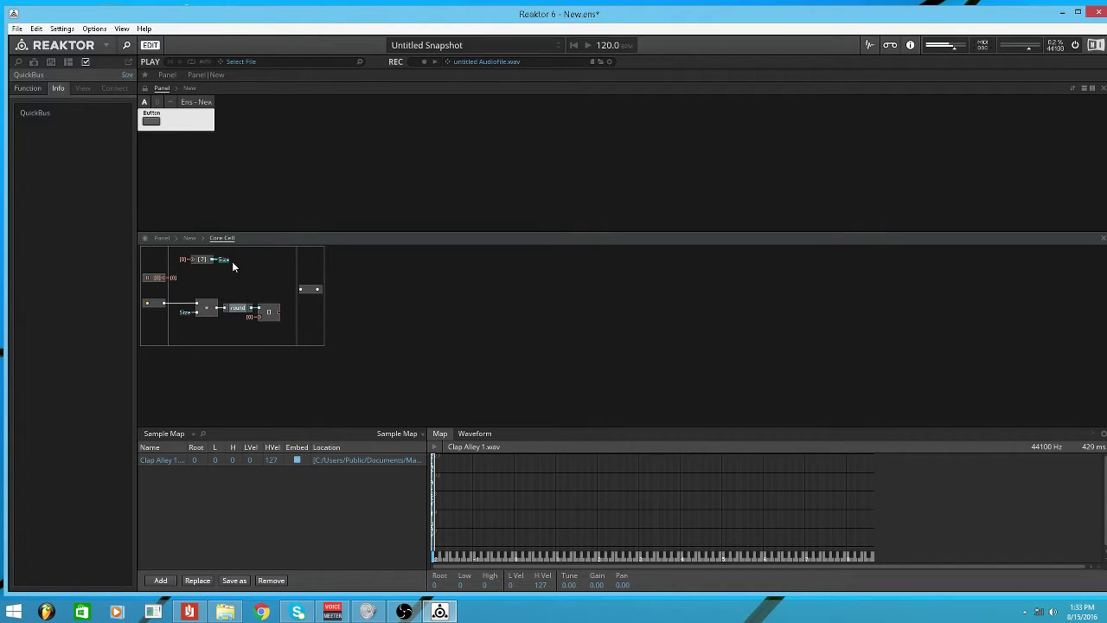
left_click_drag(247, 278, 231, 249)
left_click_drag(221, 287, 221, 289)
left_click(238, 310)
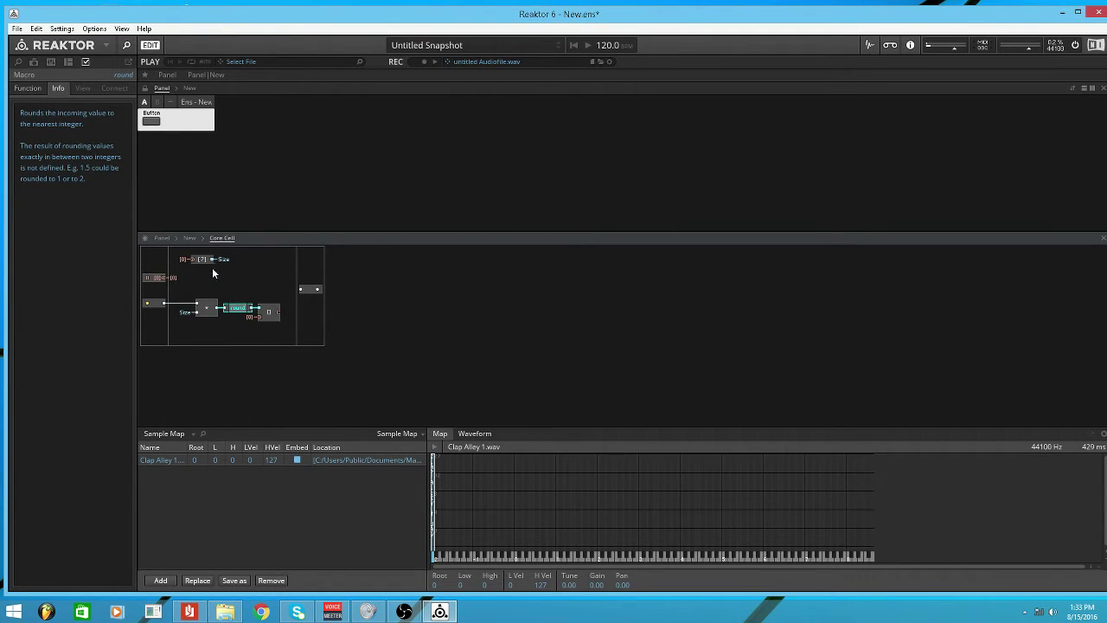
left_click(174, 235)
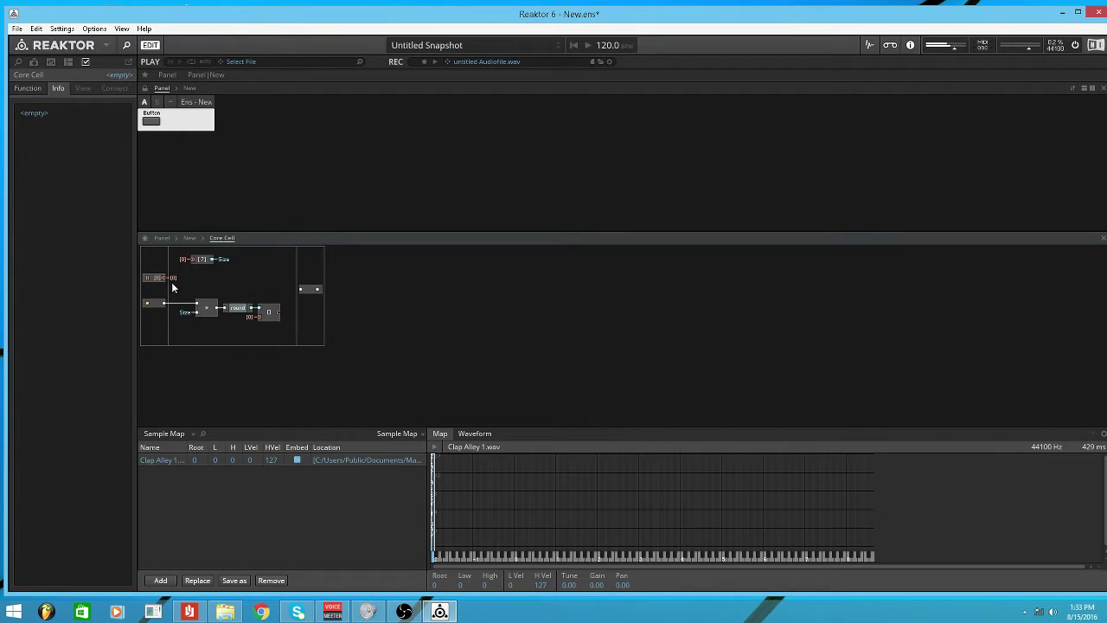
Insert a Read module and place it beside the Index module on its output side.
double_click(271, 333)
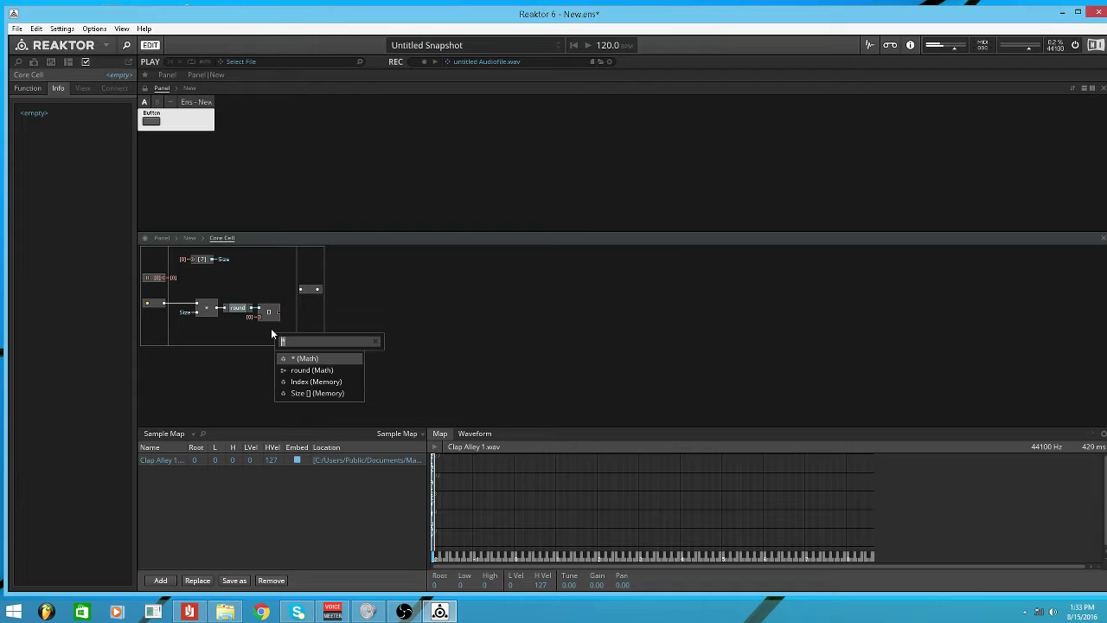
type("read")
key("Return")
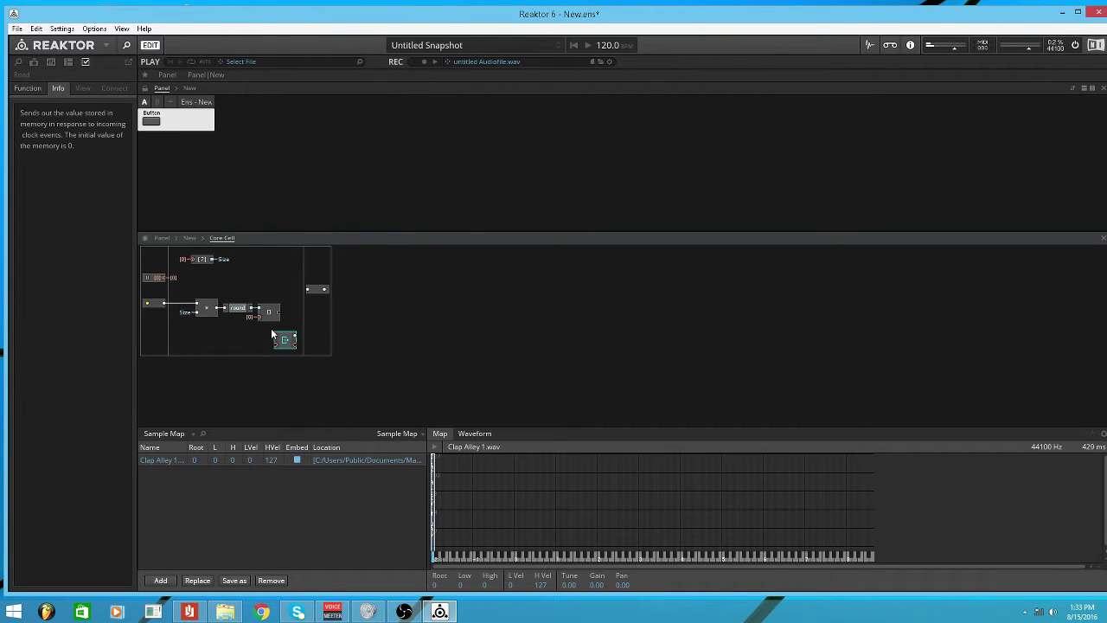
key("Right")
key("Up")
key("Up")
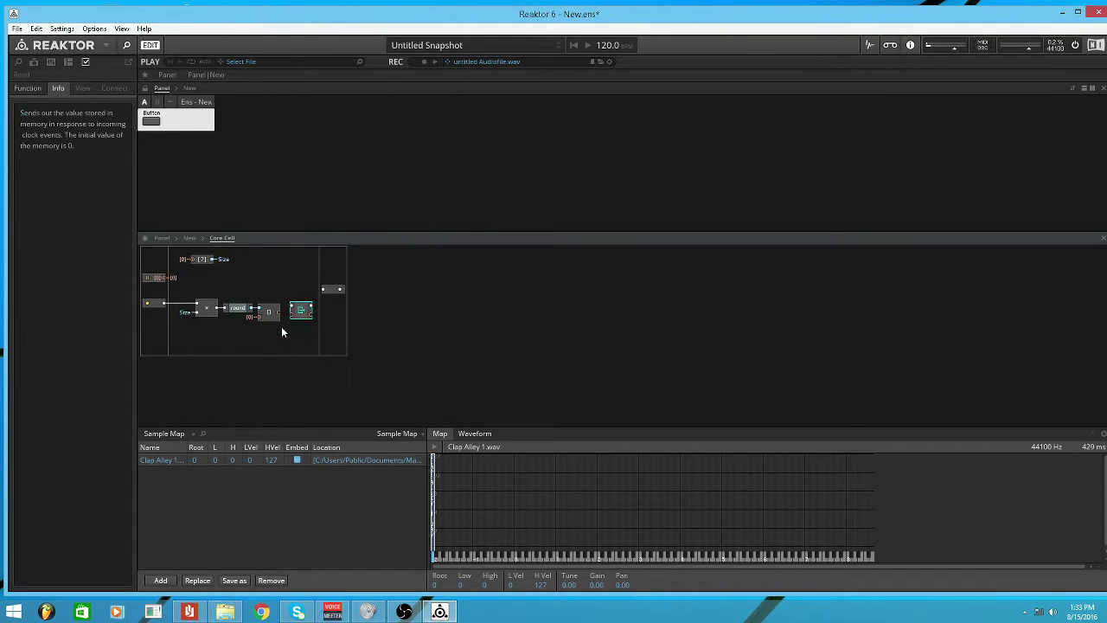
Wire Index's output to Read's lower input, the audio In port to Read's upper input, and Read's upper output to the Out port.
left_click_drag(278, 313, 291, 311)
right_click(290, 311)
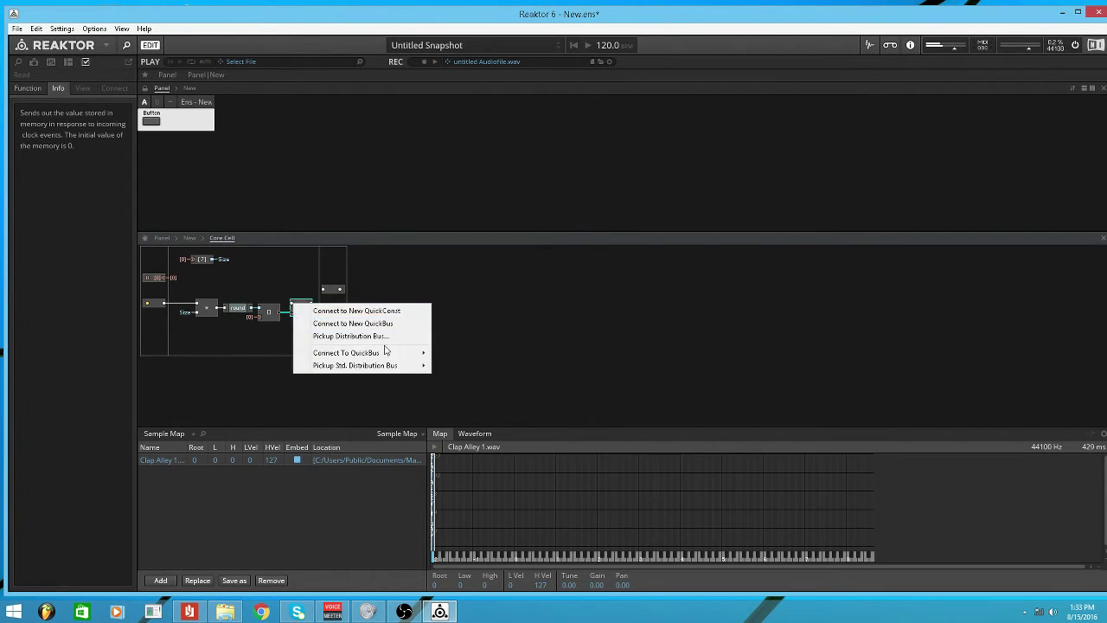
mouse_move(392, 352)
left_click(460, 352)
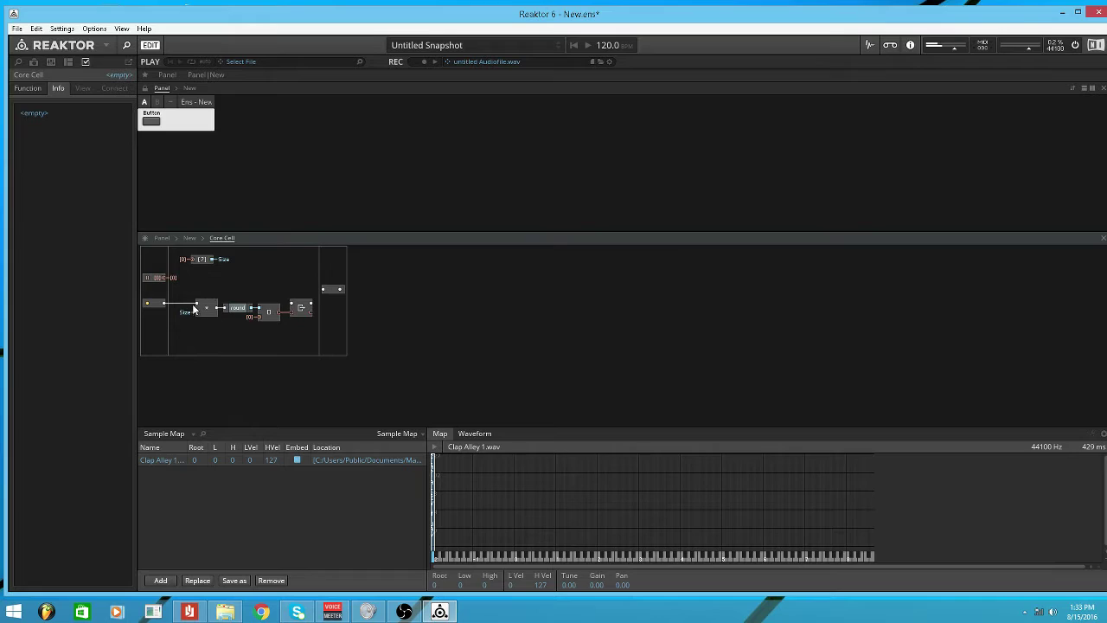
left_click_drag(166, 310, 336, 309)
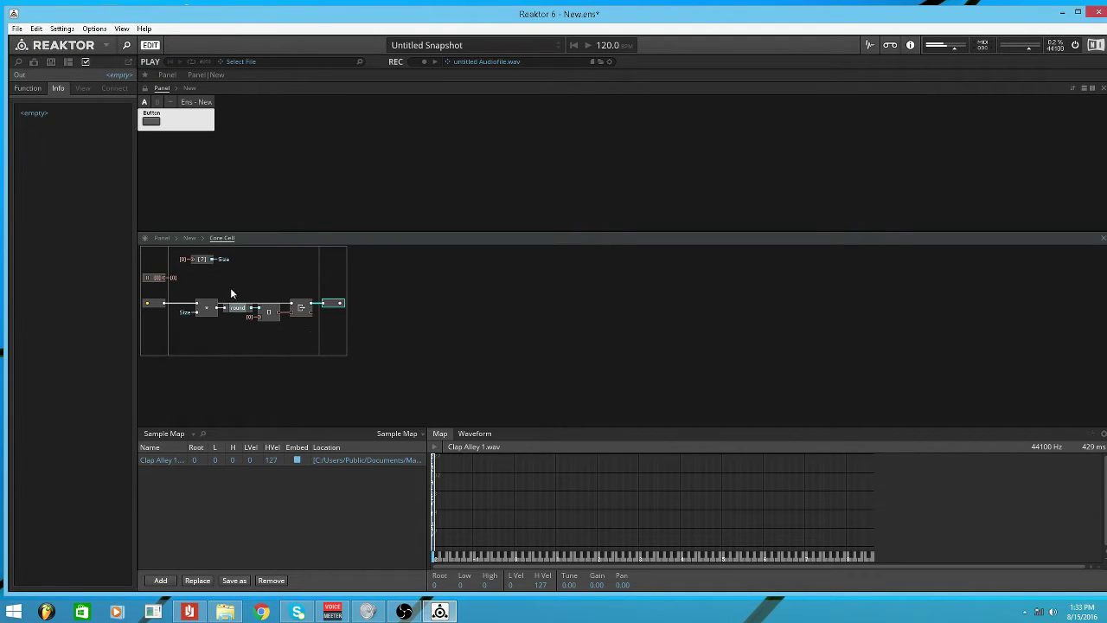
Set the Signal Mode of the Core Cell's lower In port to Audio and return to the ensemble structure.
left_click(188, 238)
left_click(422, 331)
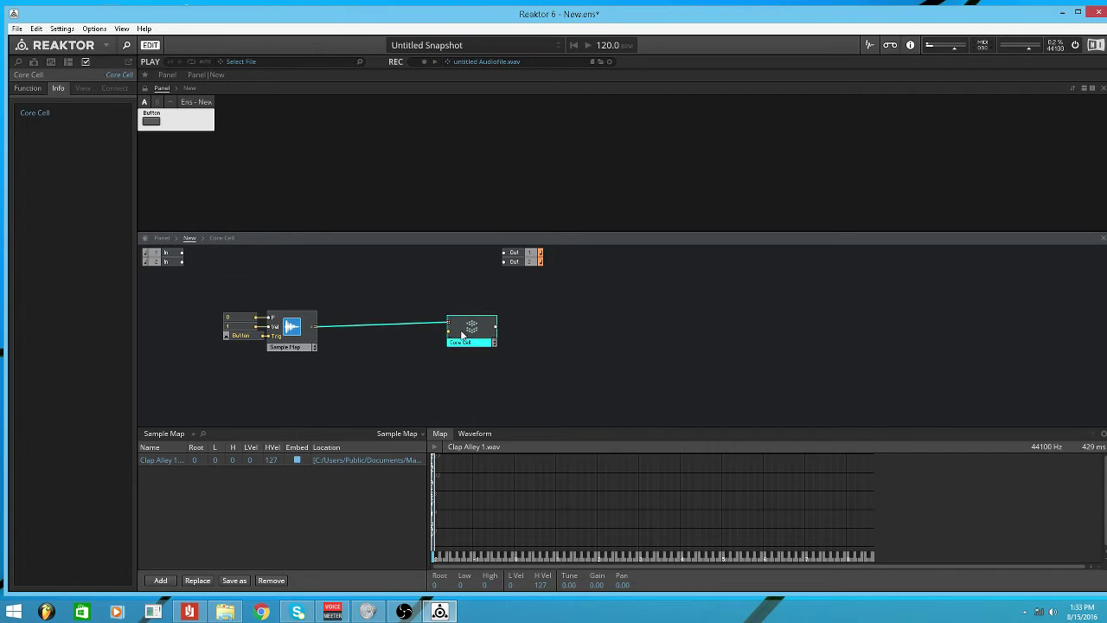
double_click(421, 331)
left_click(27, 88)
left_click(119, 124)
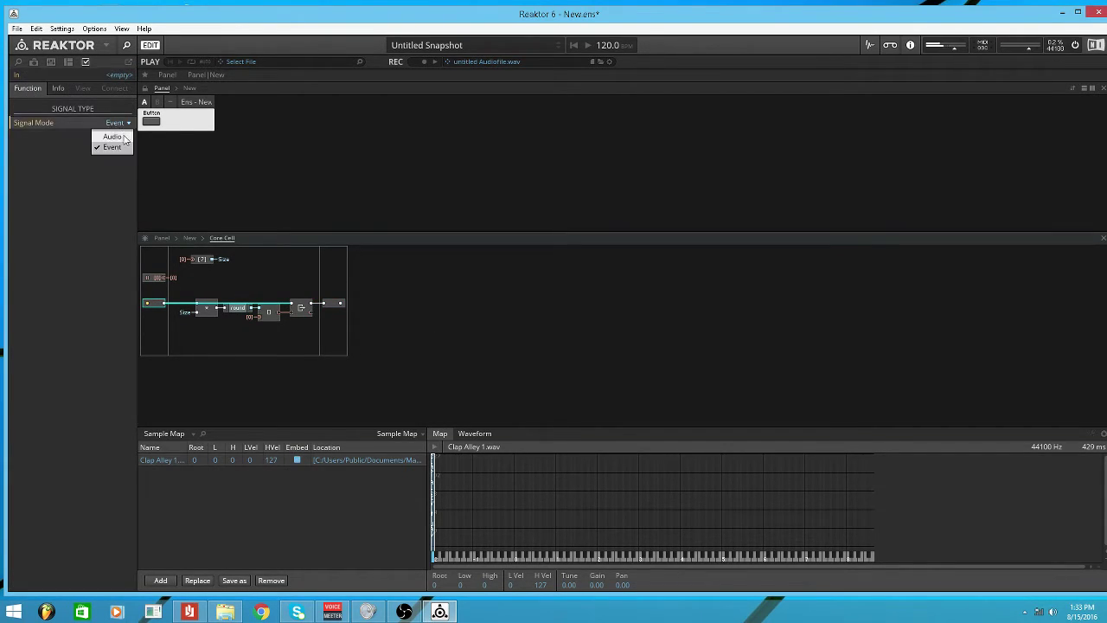
left_click(190, 239)
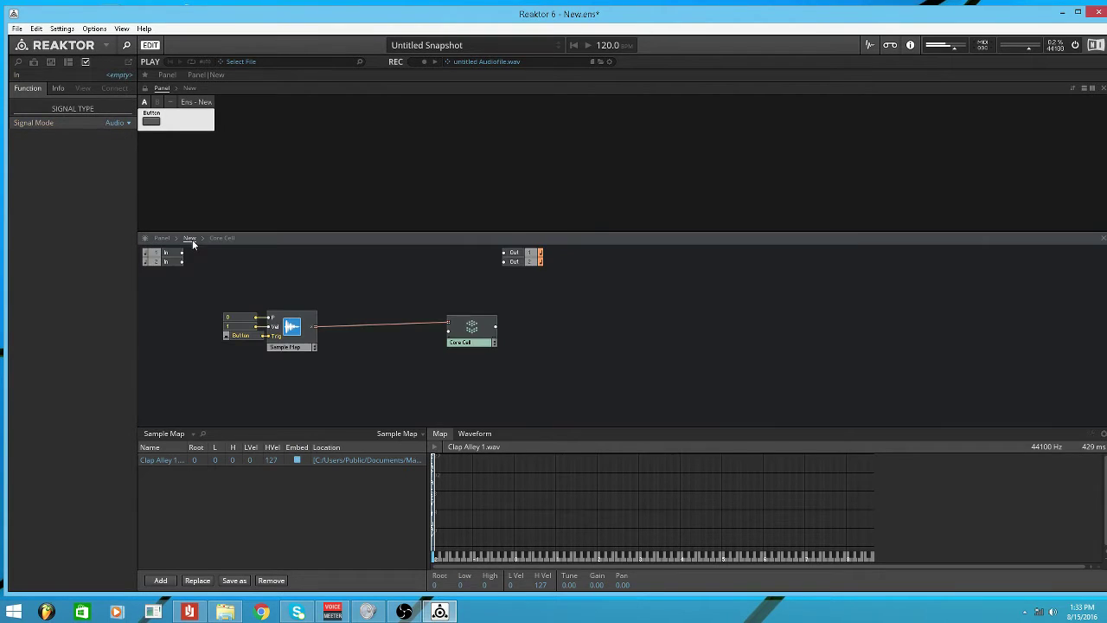
Insert a Ramp Osc between Sample Map and Core Cell, placing it below their connecting wire.
left_click_drag(469, 343, 484, 349)
double_click(384, 340)
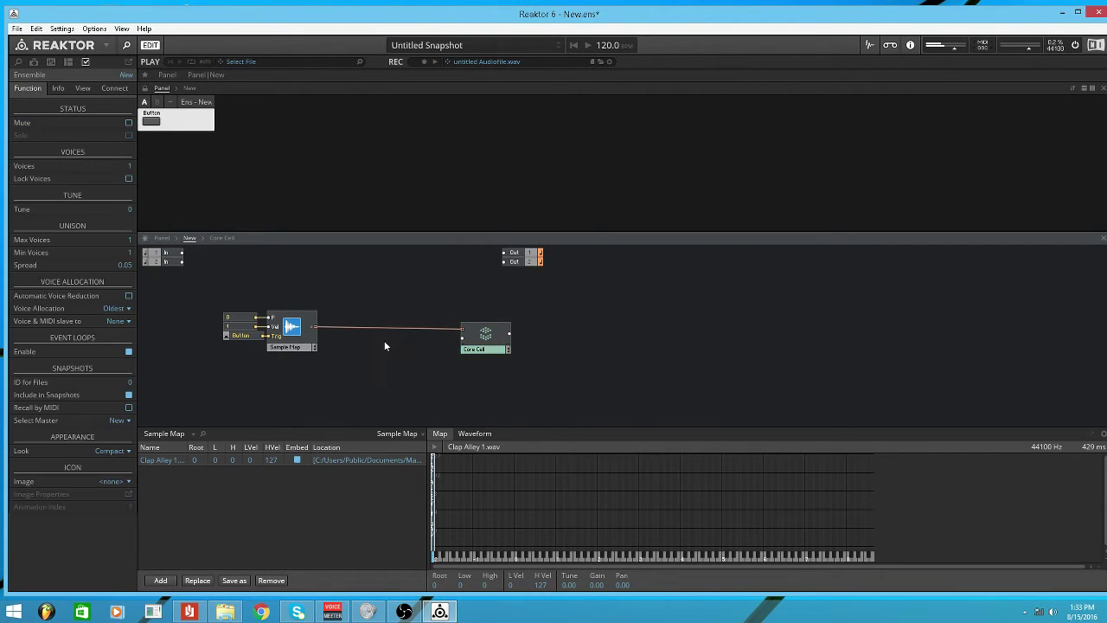
type("ramp")
key("Return")
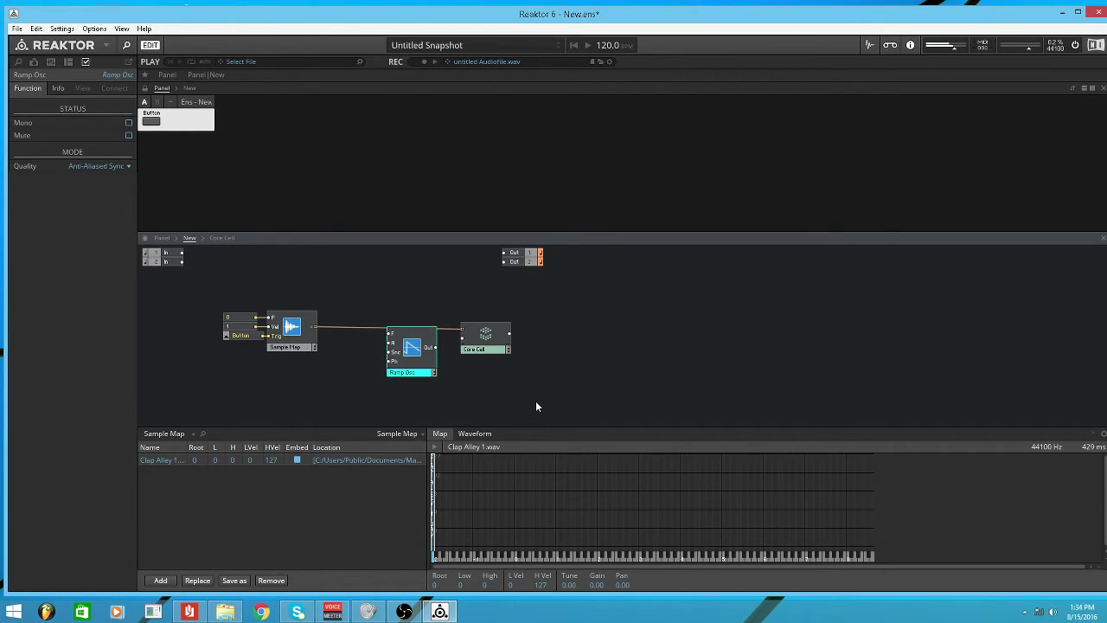
left_click_drag(416, 362, 420, 356)
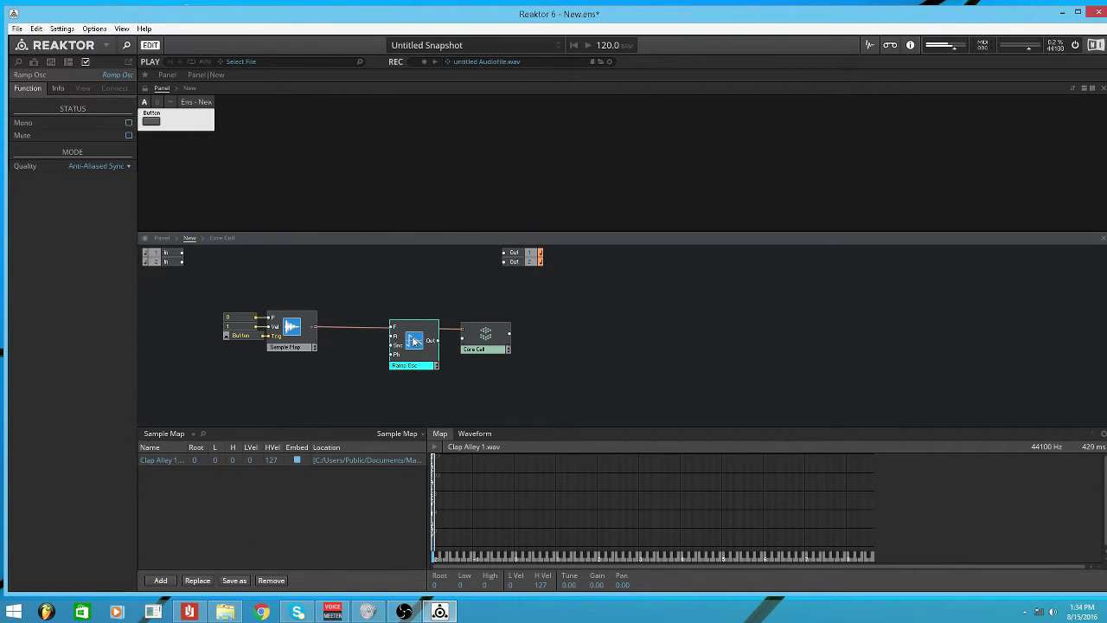
mouse_move(412, 344)
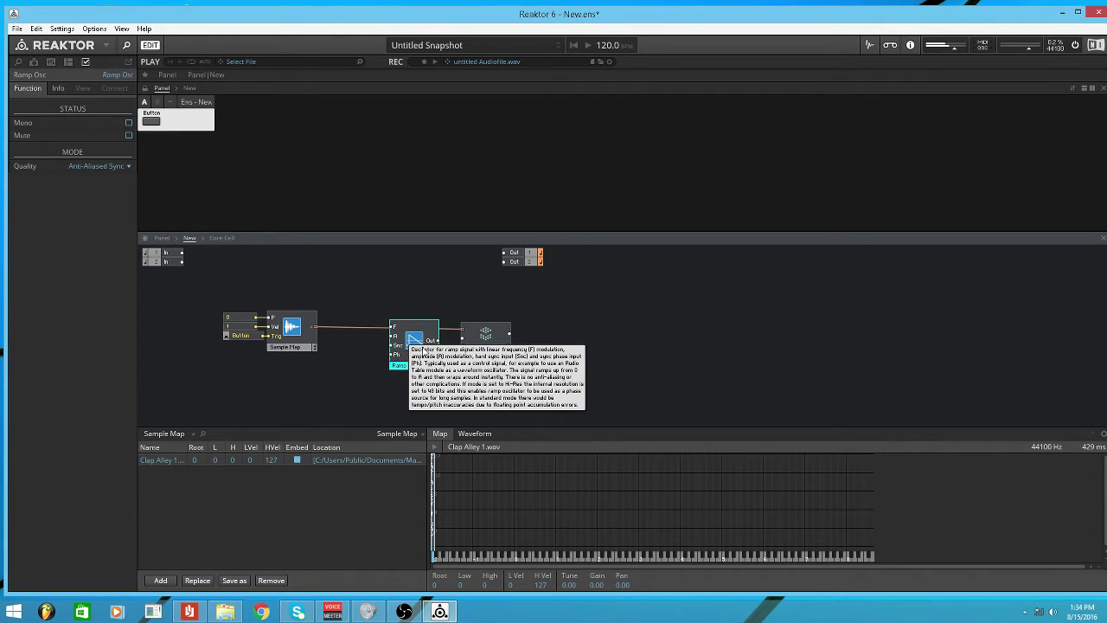
left_click_drag(415, 361, 422, 396)
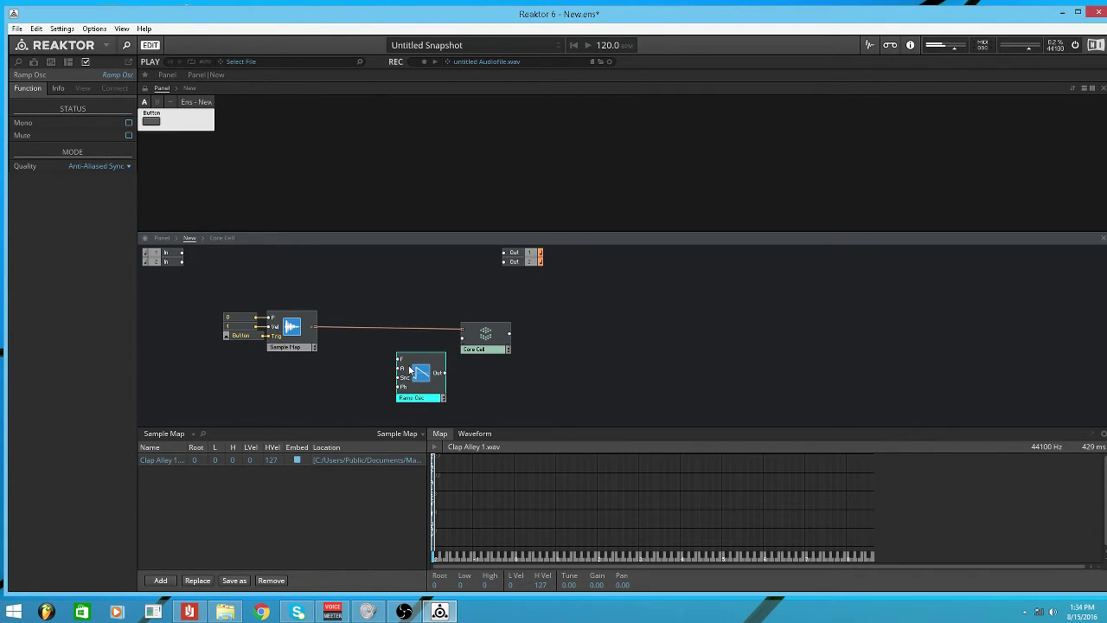
Create a constant of 1 at the Ramp Osc's A input.
right_click(400, 368)
left_click(428, 385)
left_click(334, 342)
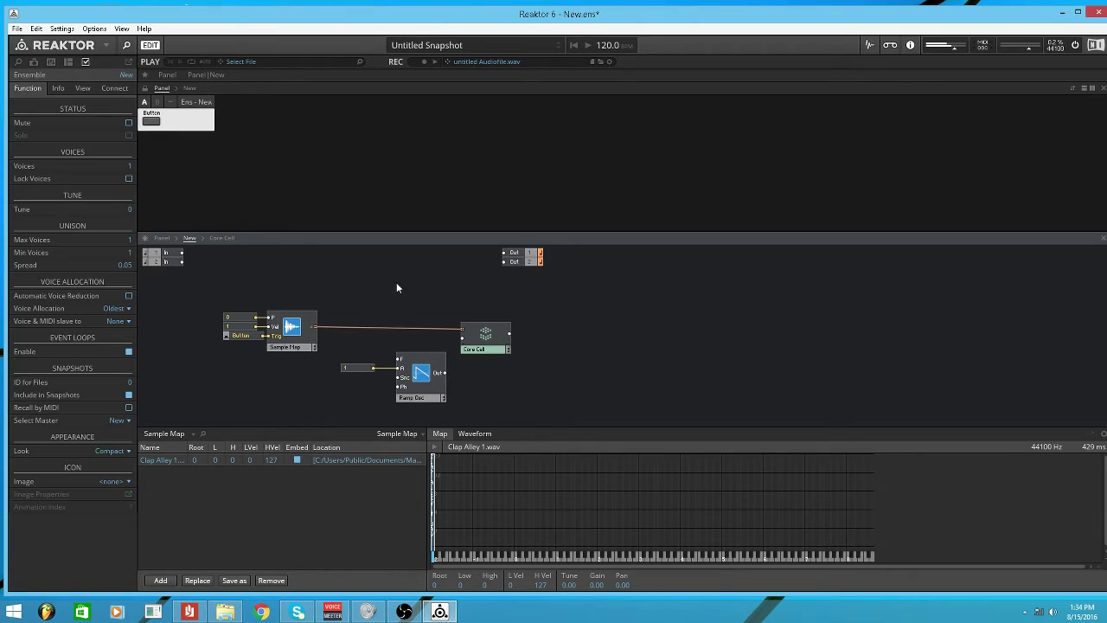
Insert the Scope instrument from the 01 - Debug category and set its Amp to 1 and mSec to 500.
right_click(396, 283)
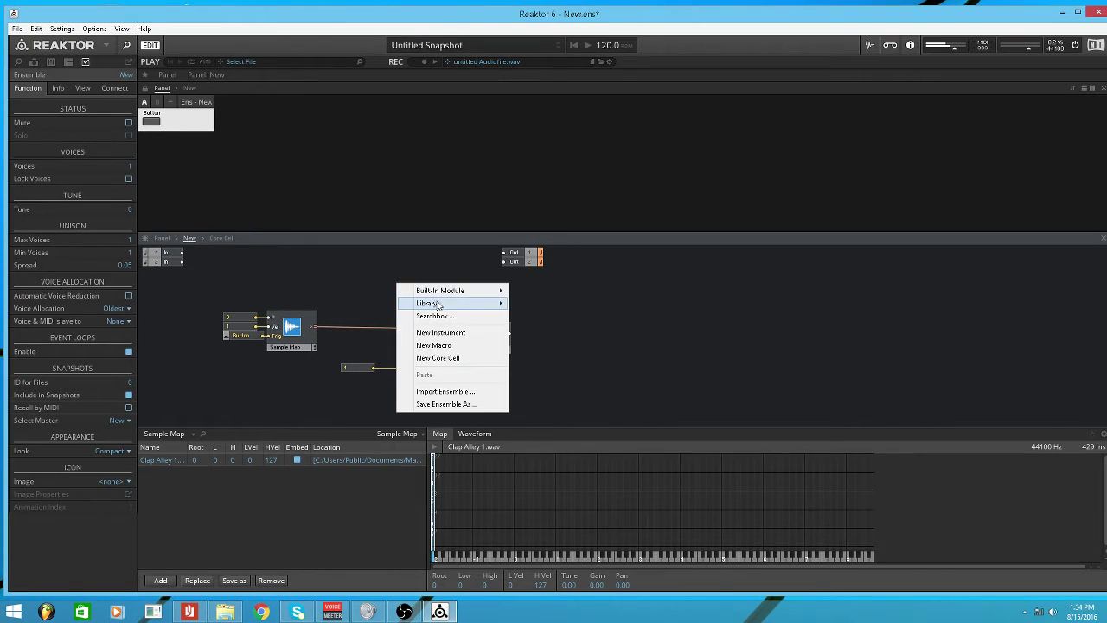
right_click(402, 185)
mouse_move(506, 249)
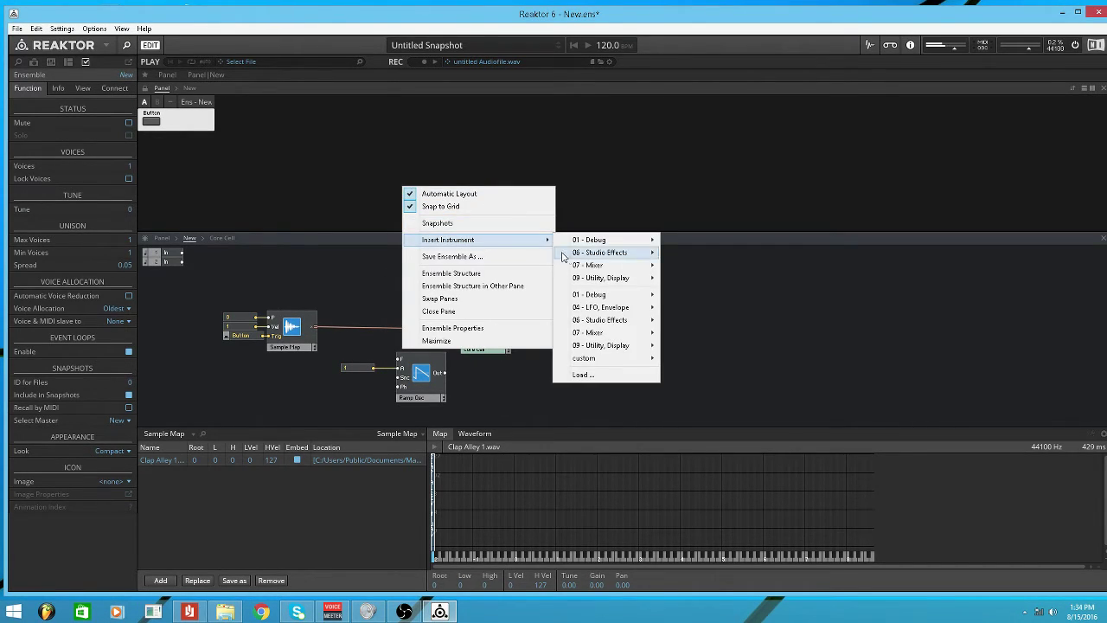
mouse_move(644, 253)
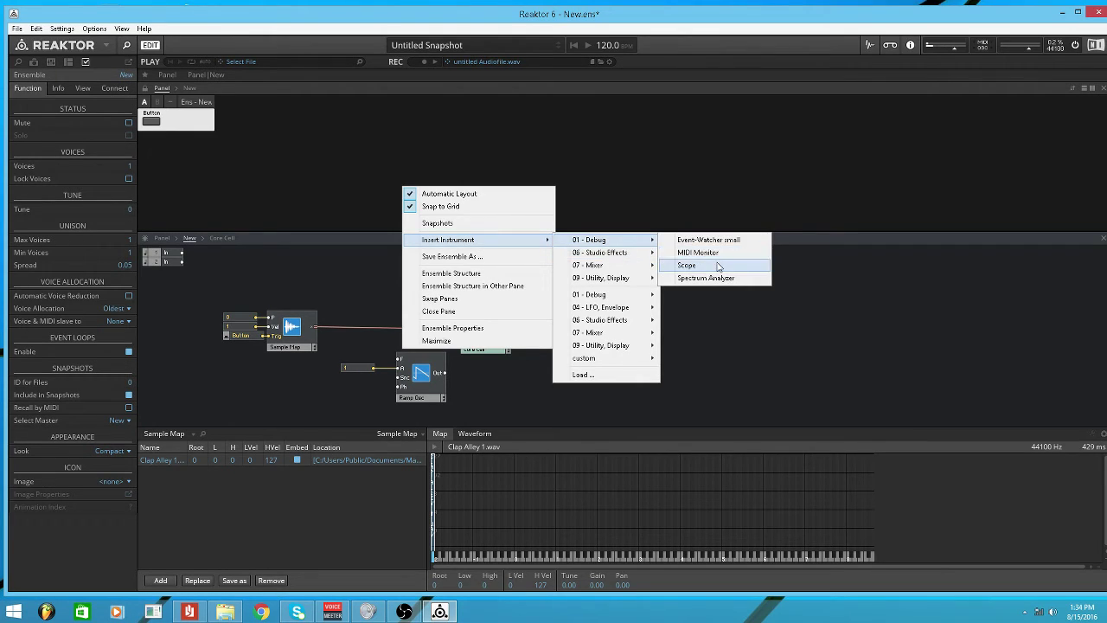
left_click(688, 265)
scroll(191, 200, "down", 1)
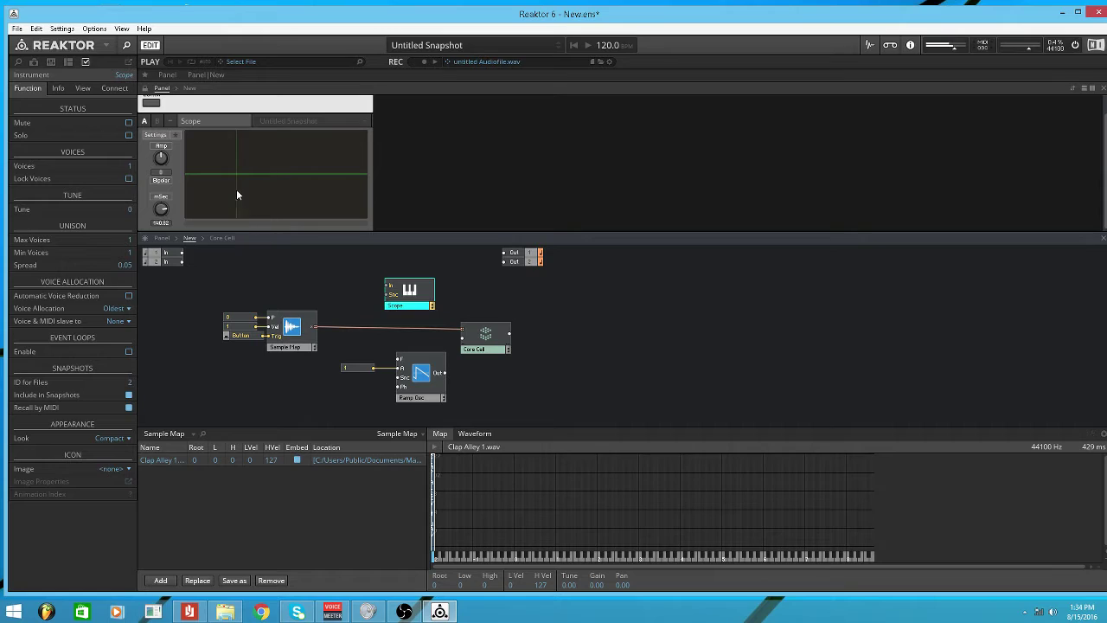
left_click(188, 172)
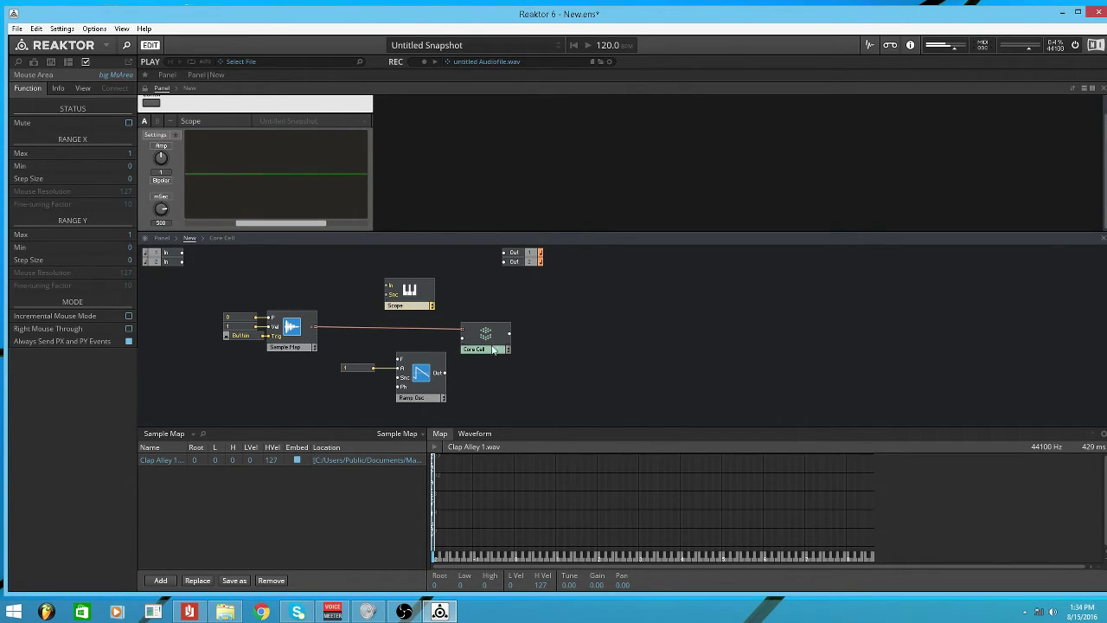
Connect the Ramp Osc's output to the Core Cell's lower input and move the oscillator with its constant up beside the cell.
left_click_drag(444, 372, 462, 334)
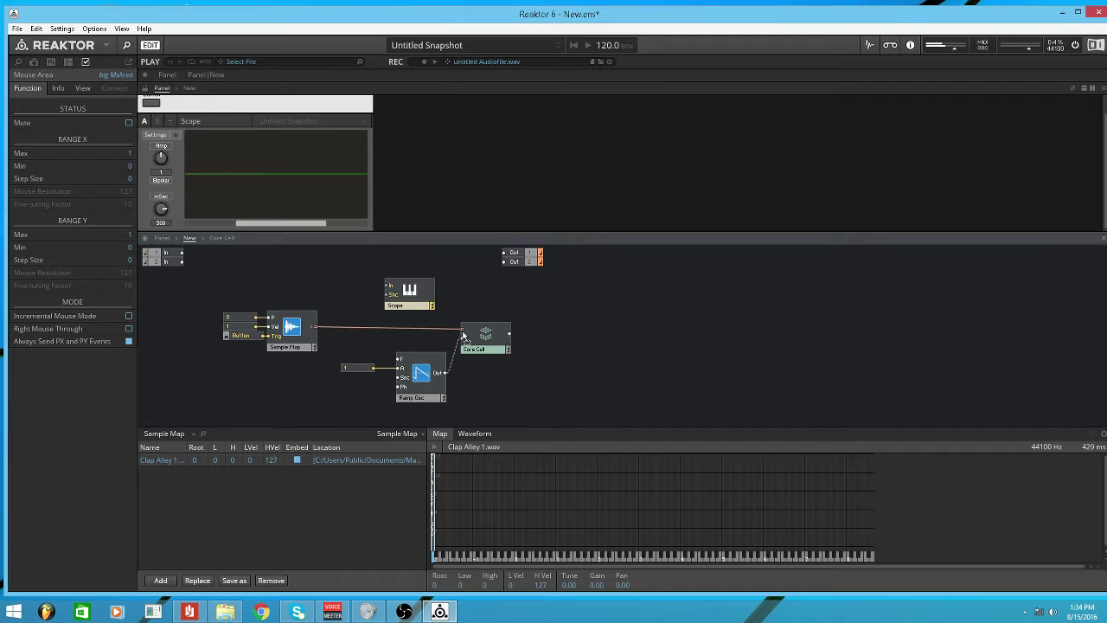
mouse_move(334, 344)
left_mouse_down()
mouse_move(417, 405)
mouse_move(405, 358)
left_mouse_up()
Delete the Scope instrument from the ensemble.
left_click(421, 277)
right_click(421, 270)
left_click(406, 296)
right_click(404, 295)
left_click(467, 370)
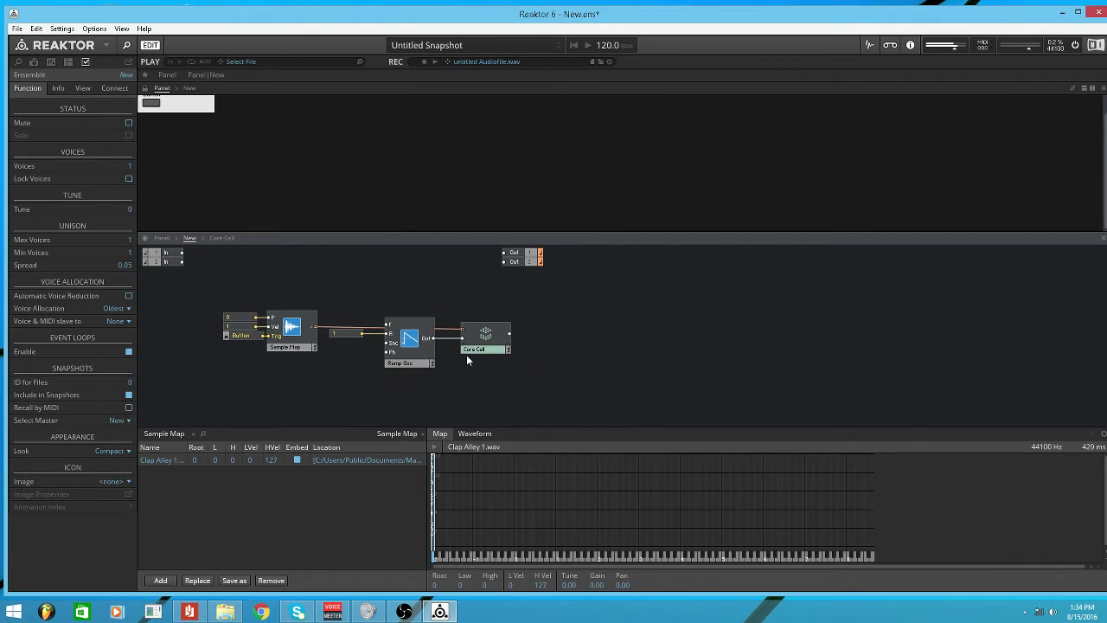
Label the table reference input inside the Core Cell and return to the ensemble structure.
double_click(473, 339)
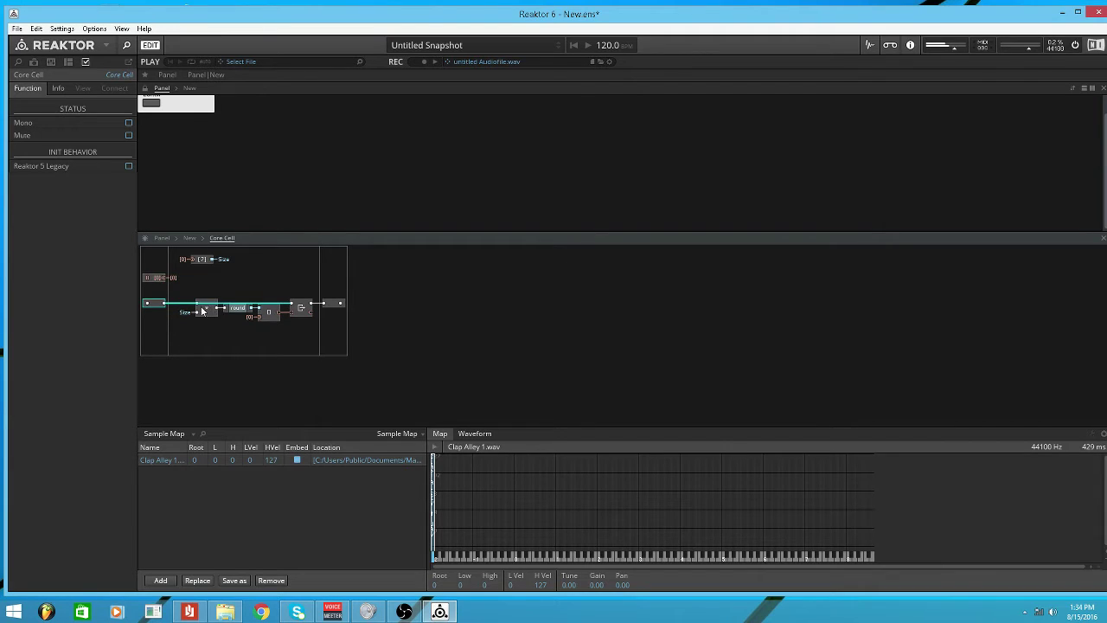
left_click(158, 287)
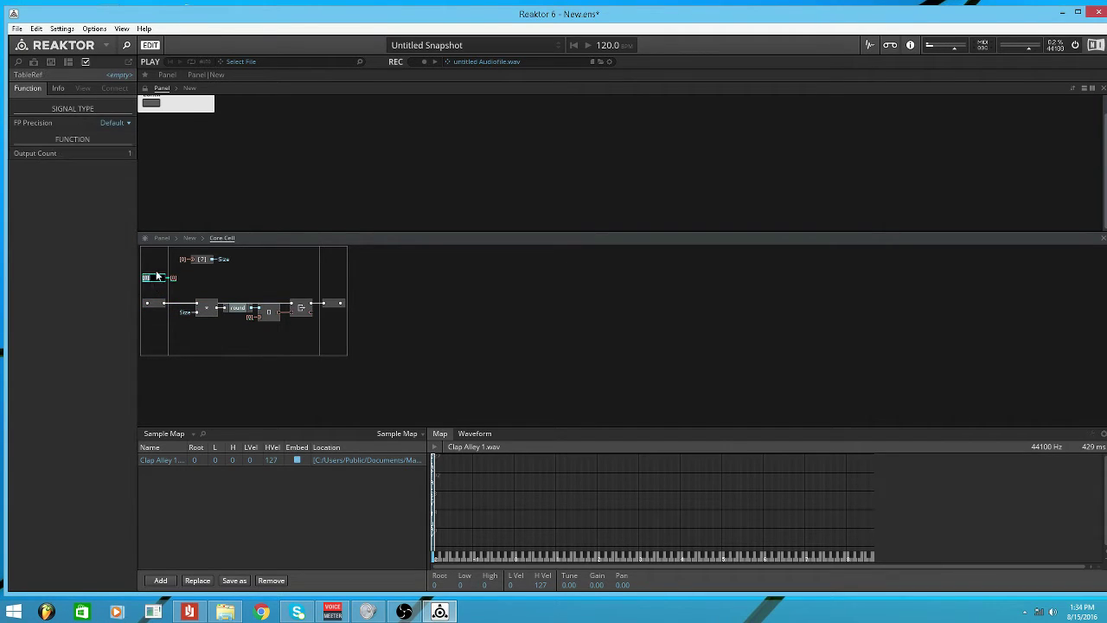
left_click(161, 279)
left_click(189, 238)
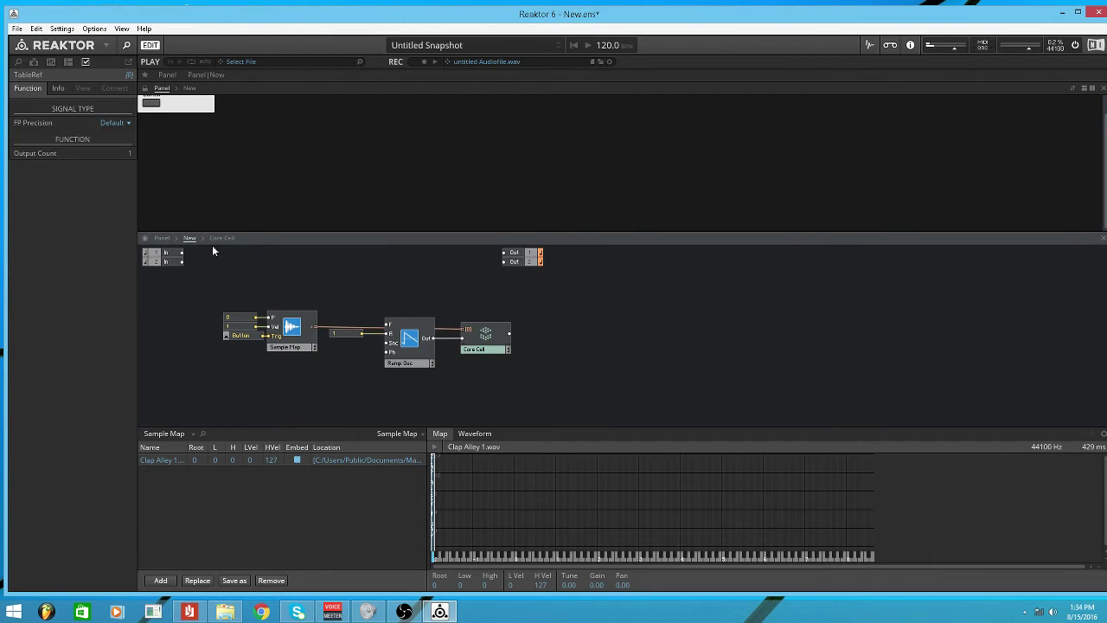
Connect the Core Cell's output to both ensemble Out ports and move those ports beside the cell.
mouse_move(509, 336)
left_mouse_down()
mouse_move(516, 285)
mouse_move(504, 253)
mouse_move(515, 347)
left_mouse_up()
left_click(526, 267)
left_click_drag(526, 267, 580, 343)
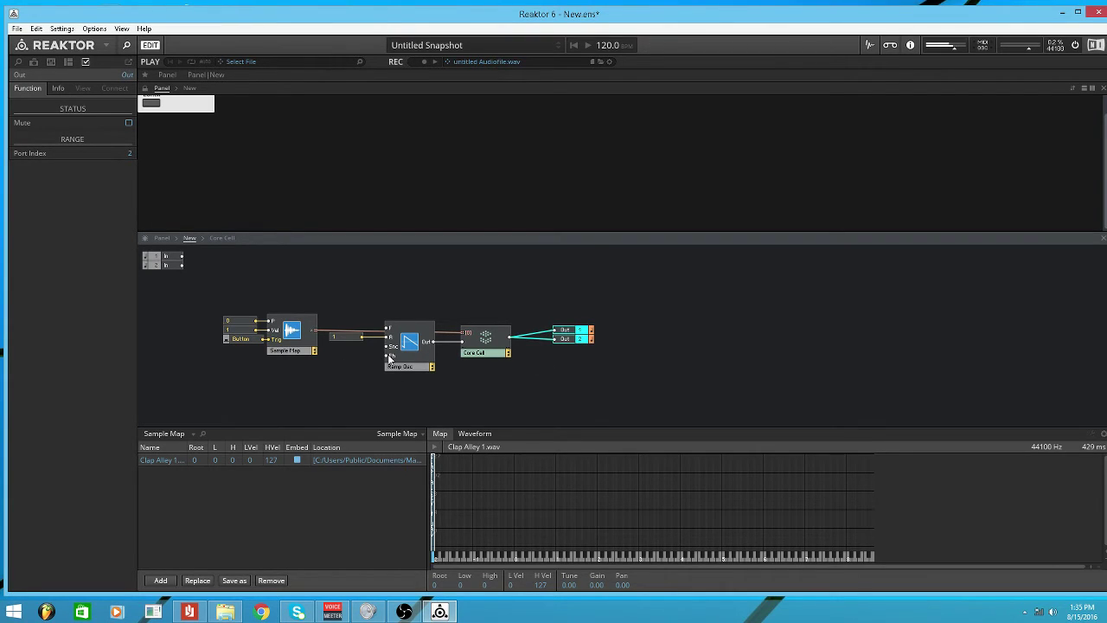
Insert a Tempo Info module and place it above the wire between Sample Map and Ramp Osc.
left_click(405, 298)
double_click(429, 296)
type("temp")
key("Return")
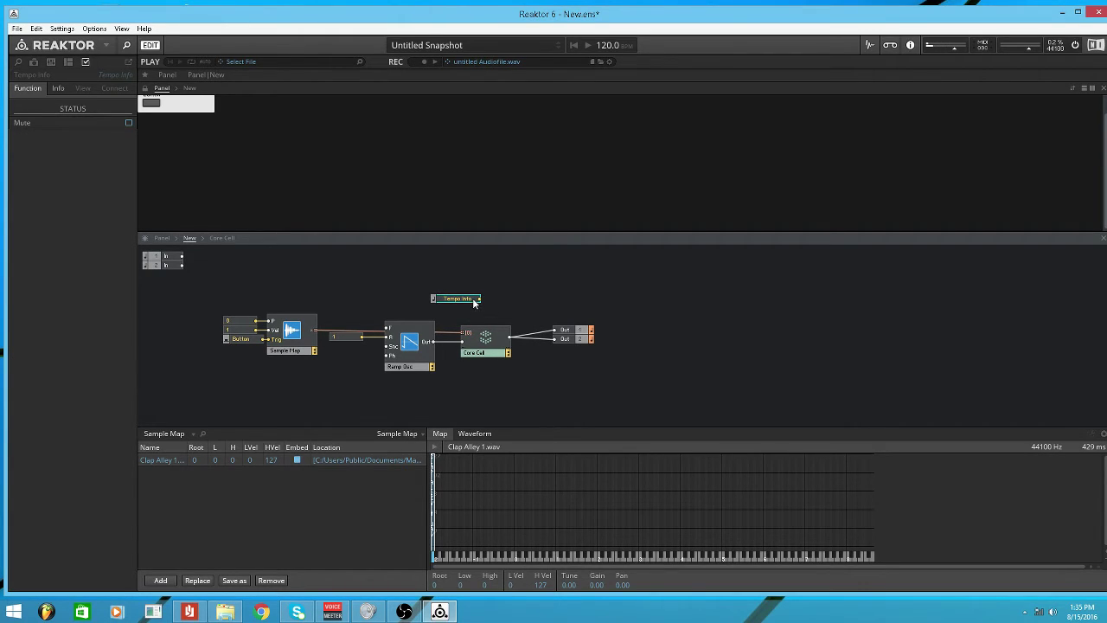
left_click_drag(461, 301, 340, 300)
Shift the Sample Map with its constants and Button, and the Tempo Info module, farther away from the Ramp Osc.
left_click_drag(212, 309, 297, 380)
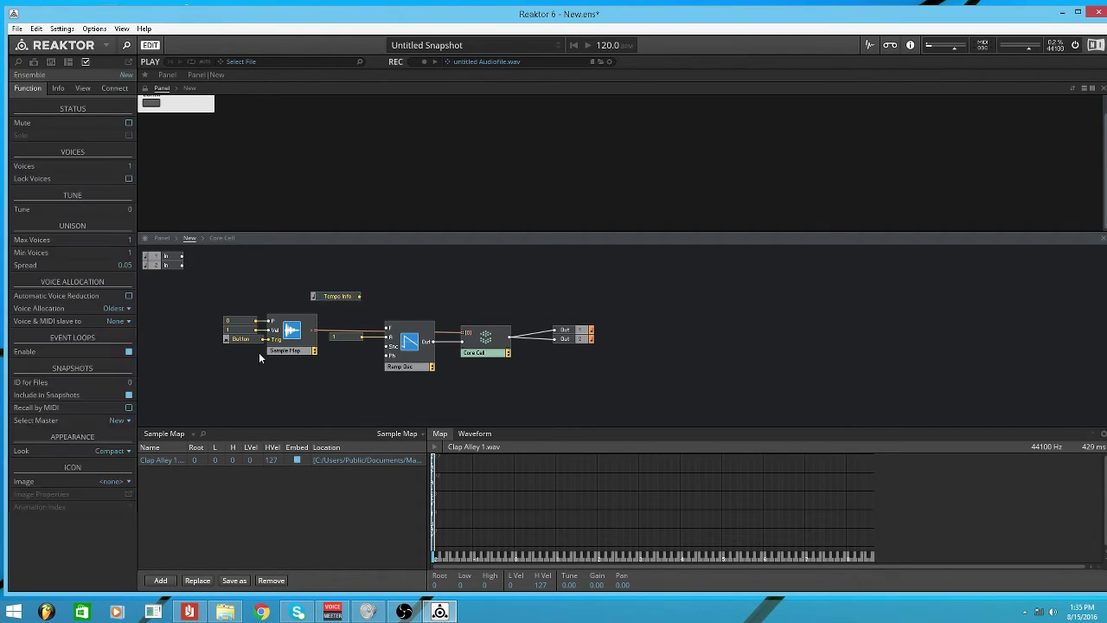
key("Left")
key("Left")
key("Left")
key("Left")
key("Left")
key("Left")
key("Left")
key("Left")
key("Left")
key("Left")
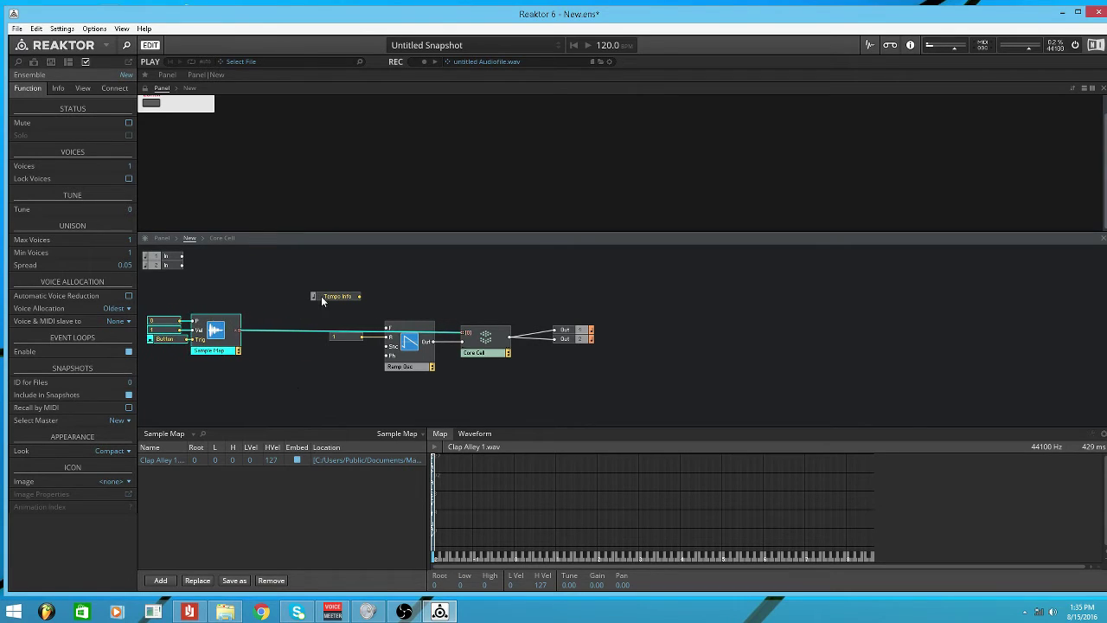
left_click_drag(347, 295, 305, 300)
Insert a Divide module after Tempo Info and connect Tempo Info's output to its upper input.
left_click(343, 311)
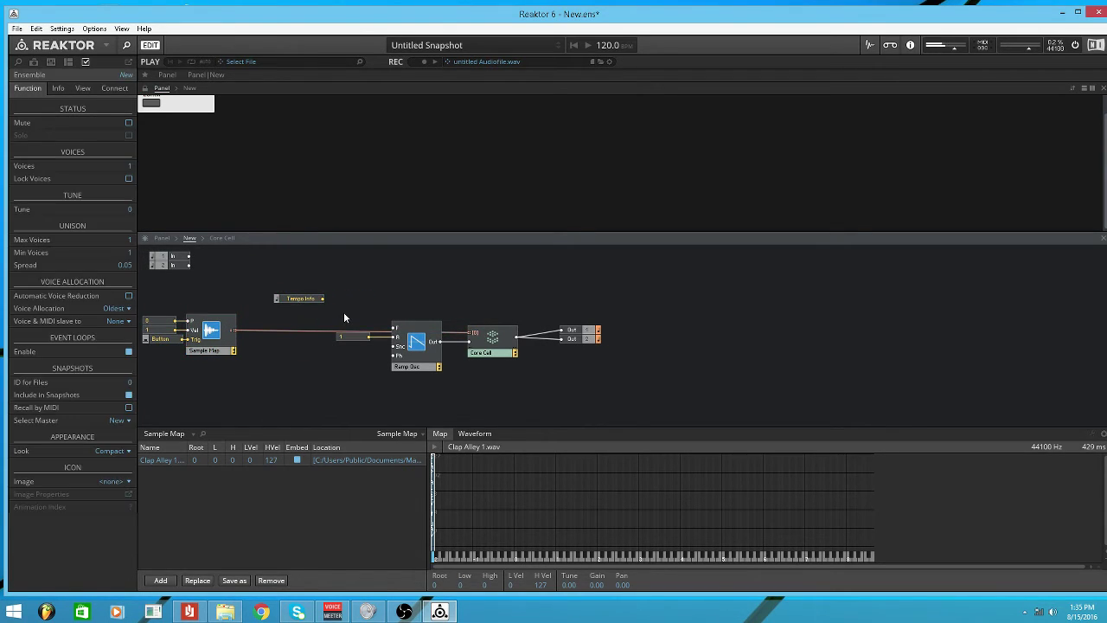
double_click(343, 311)
key("Return")
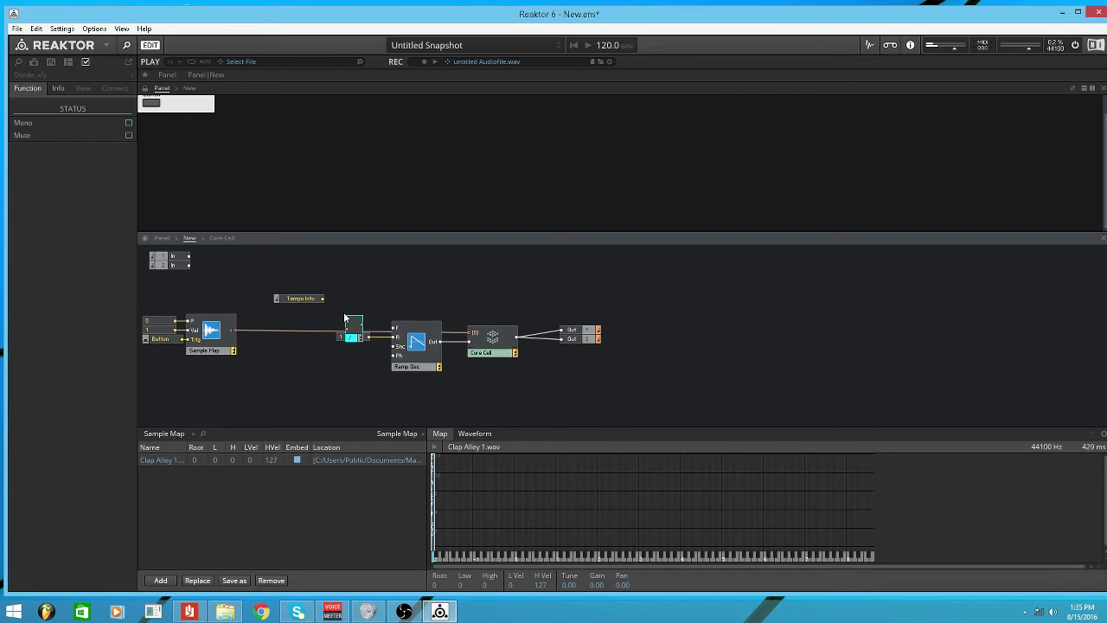
left_click_drag(346, 320, 347, 303)
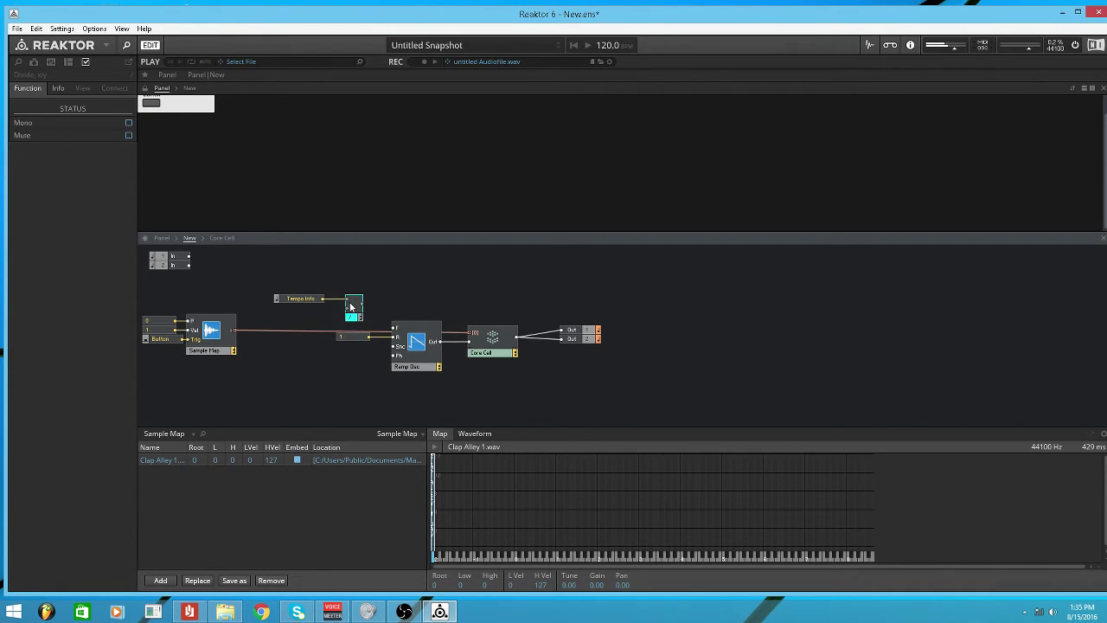
Create a constant with value 4 on the Divide module's lower input and nudge the tempo modules into place.
right_click(351, 306)
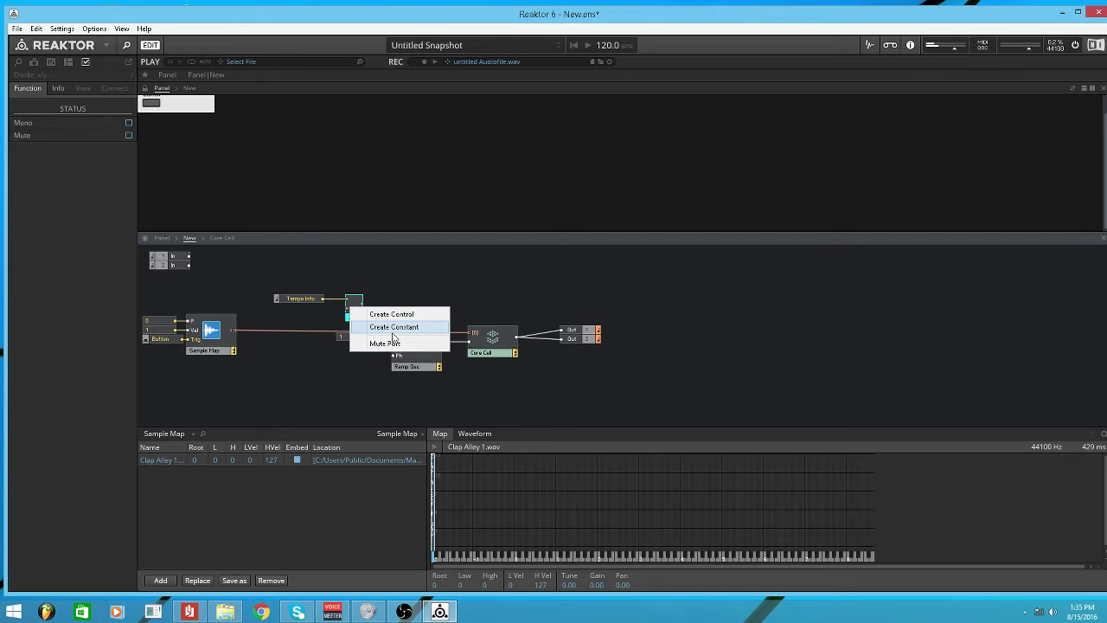
left_click(393, 329)
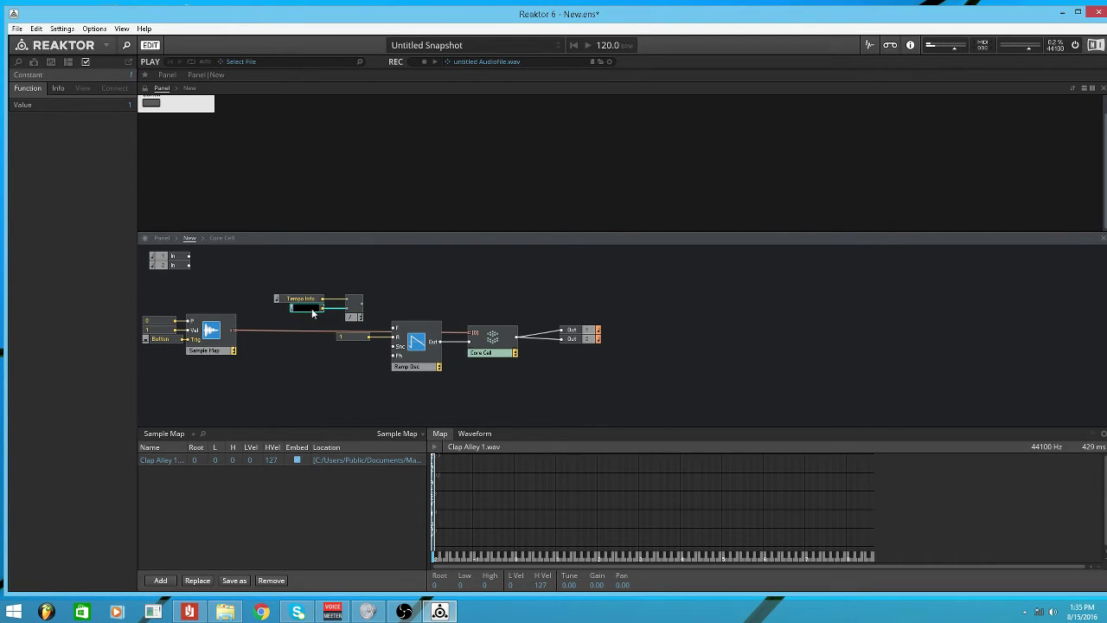
left_click_drag(295, 277, 390, 344)
key("Up")
key("Up")
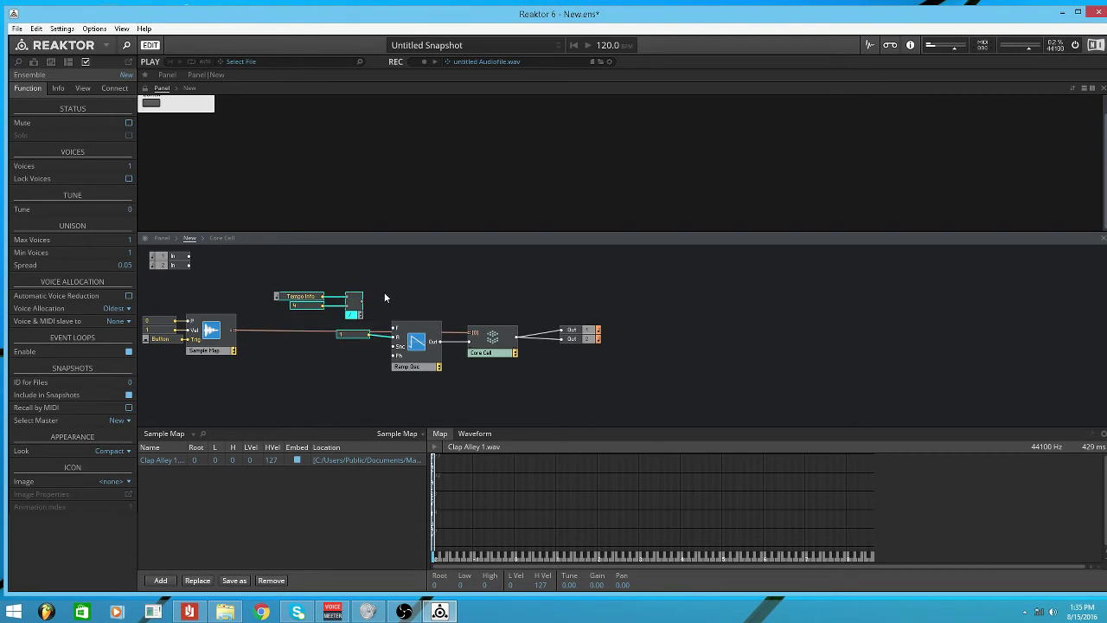
Move the Tempo Info, constant and Divide modules between Sample Map and Ramp Osc and connect Divide's output to the Ramp Osc's F input.
left_click(312, 303)
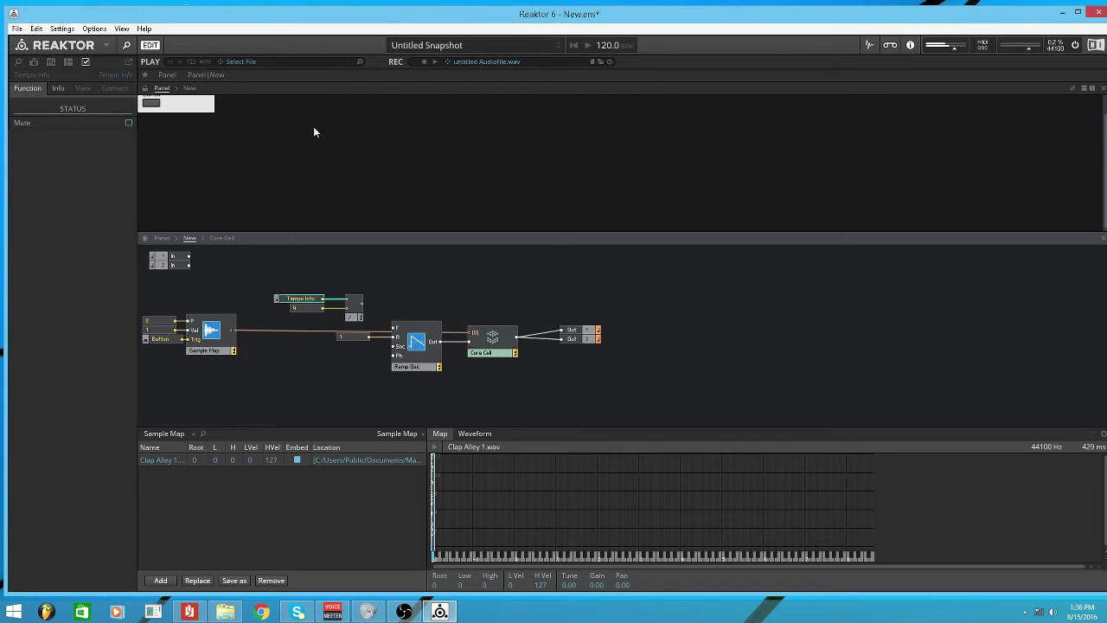
left_click(344, 273)
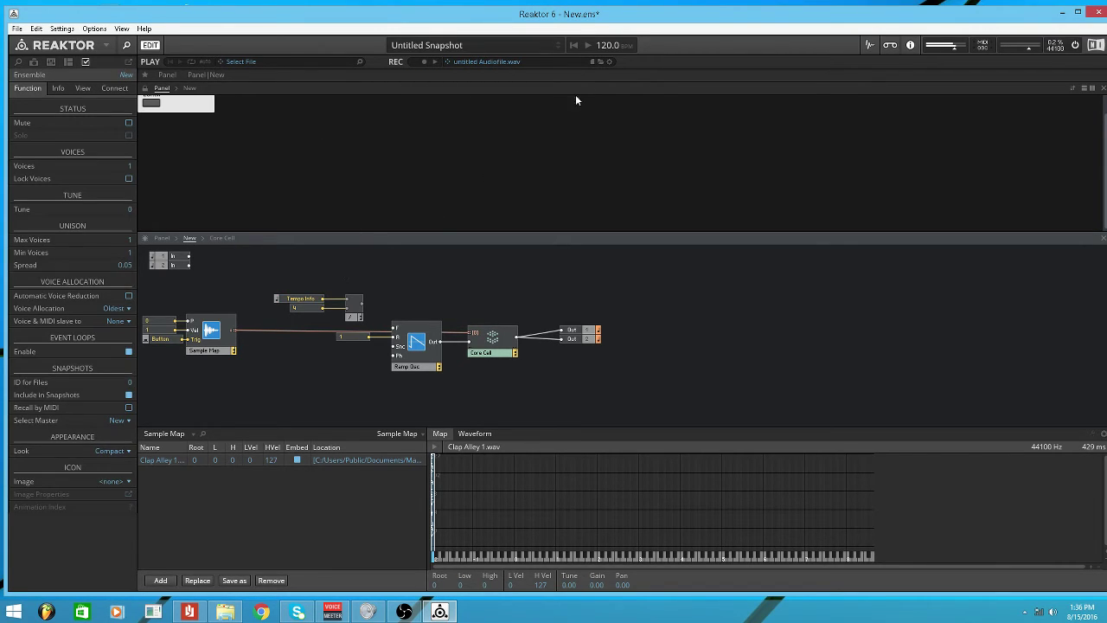
left_click(315, 300)
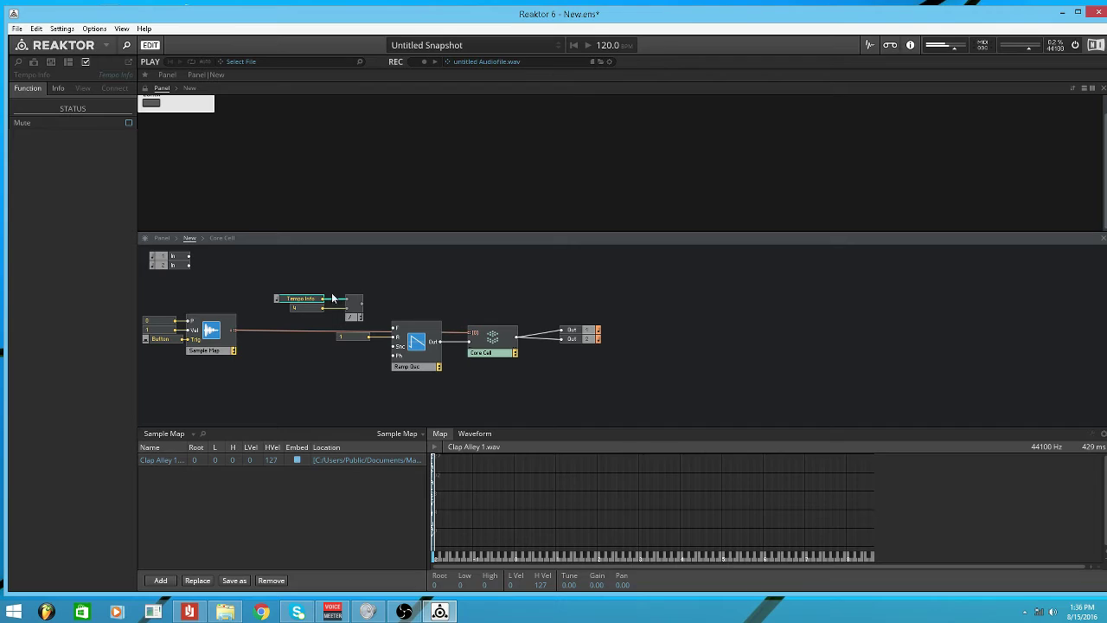
left_click_drag(285, 274, 327, 340)
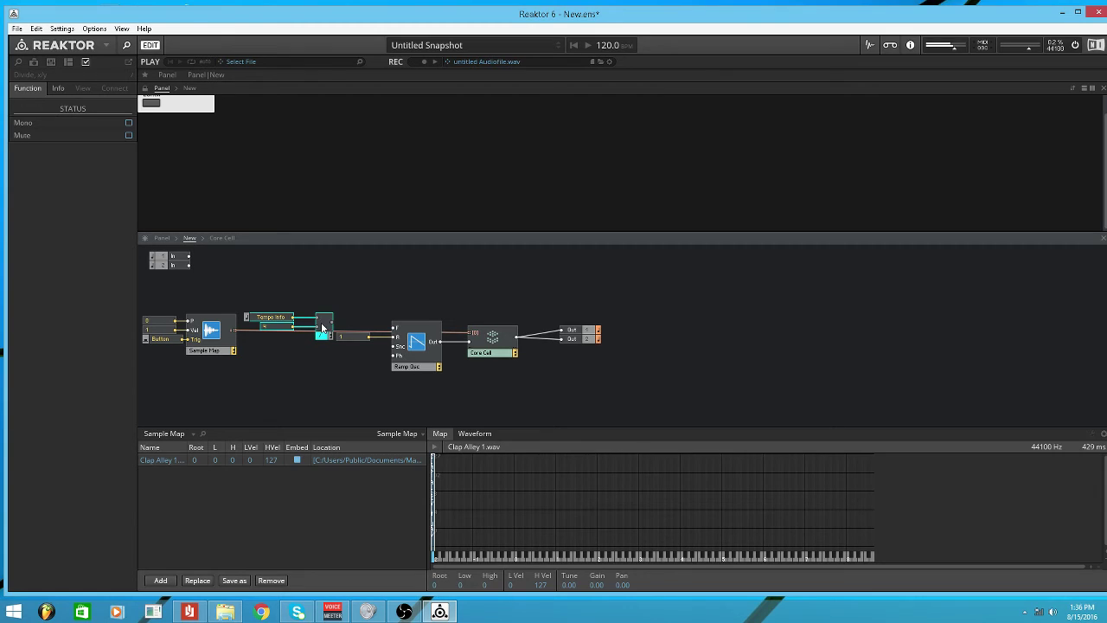
mouse_move(330, 320)
left_click_drag(266, 281, 323, 333)
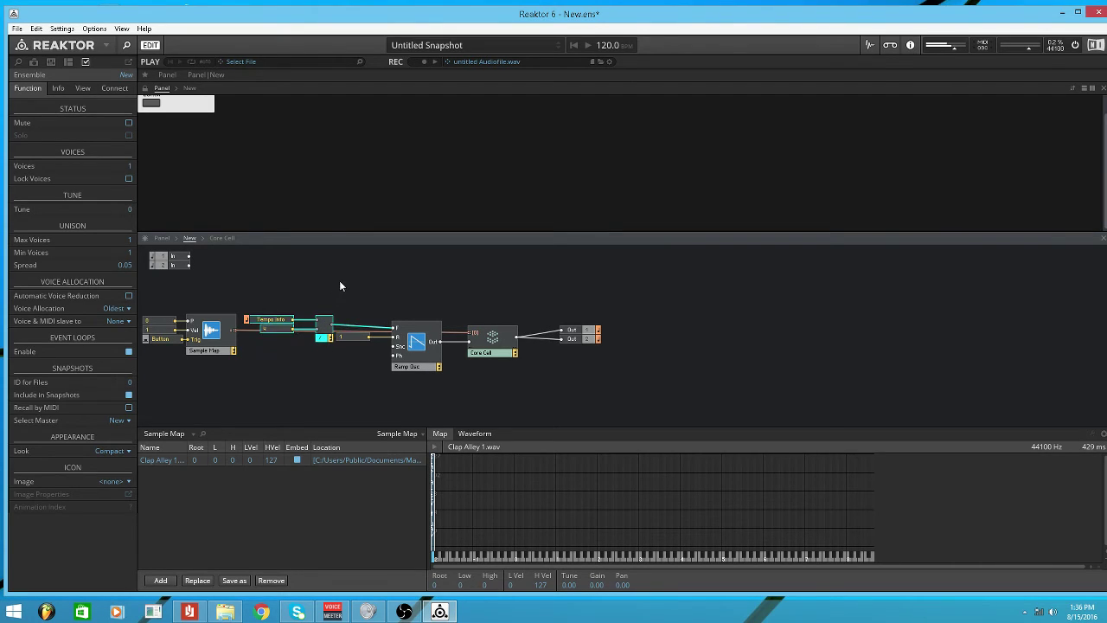
Switch on the panel's Button to trigger the sample.
left_click(340, 287)
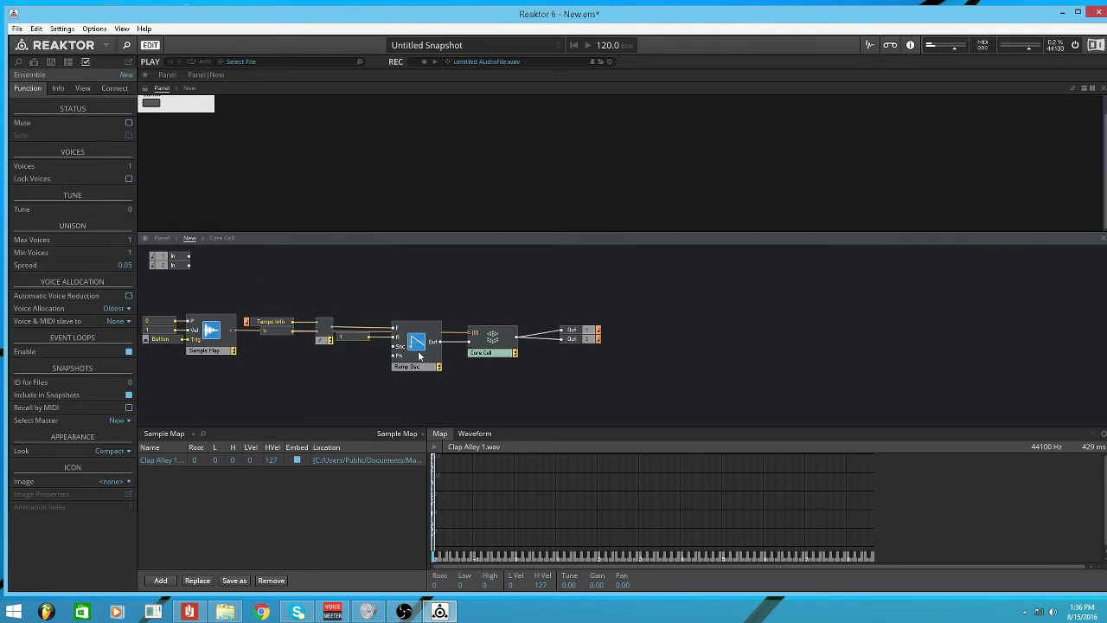
left_click(151, 104)
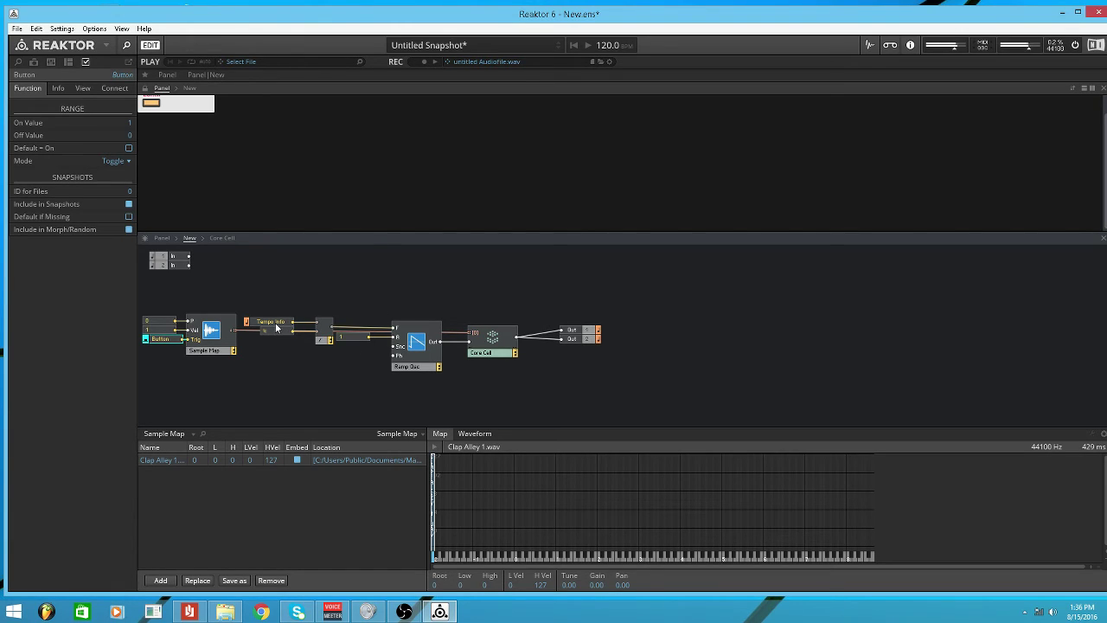
mouse_move(278, 333)
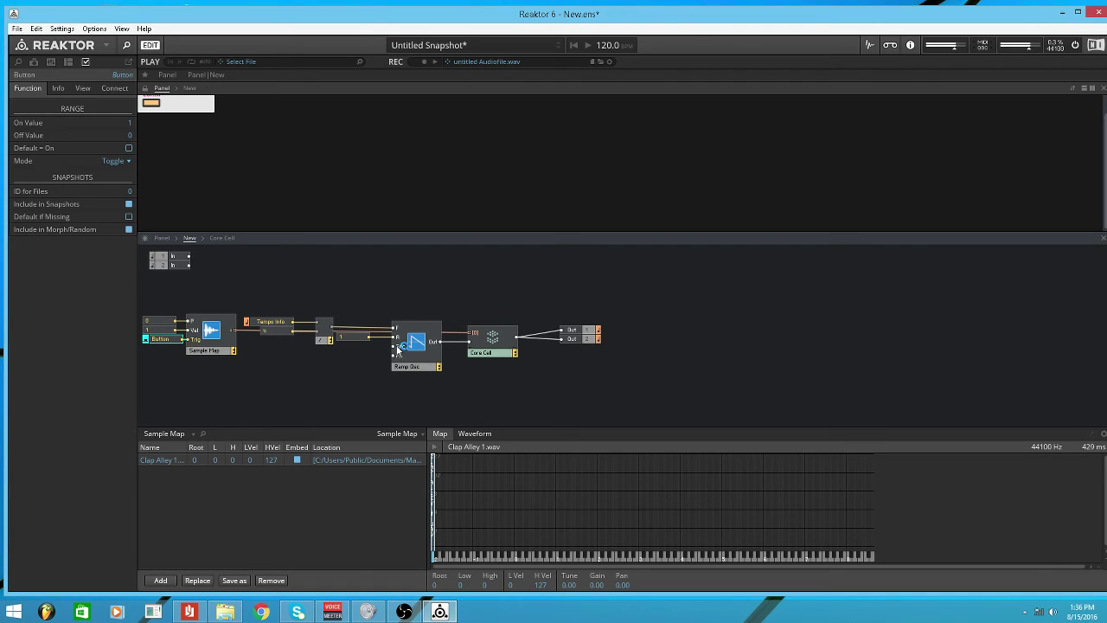
Replace the constant on Divide's lower input with a newly created control and place it directly under Tempo Info.
right_click(316, 331)
left_click(333, 335)
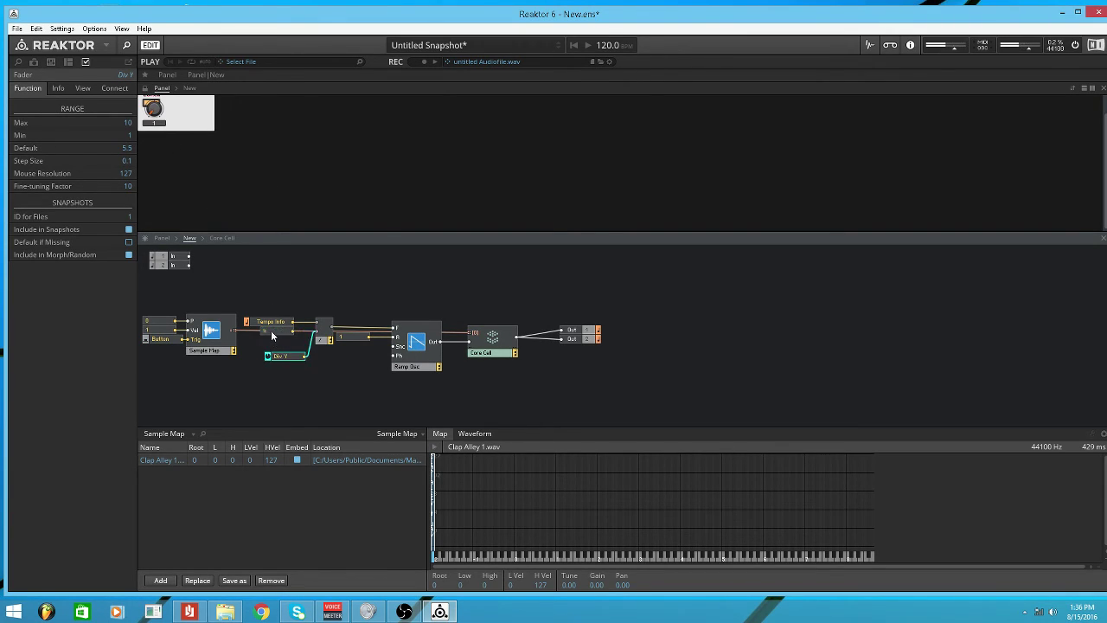
right_click(269, 331)
left_click(317, 377)
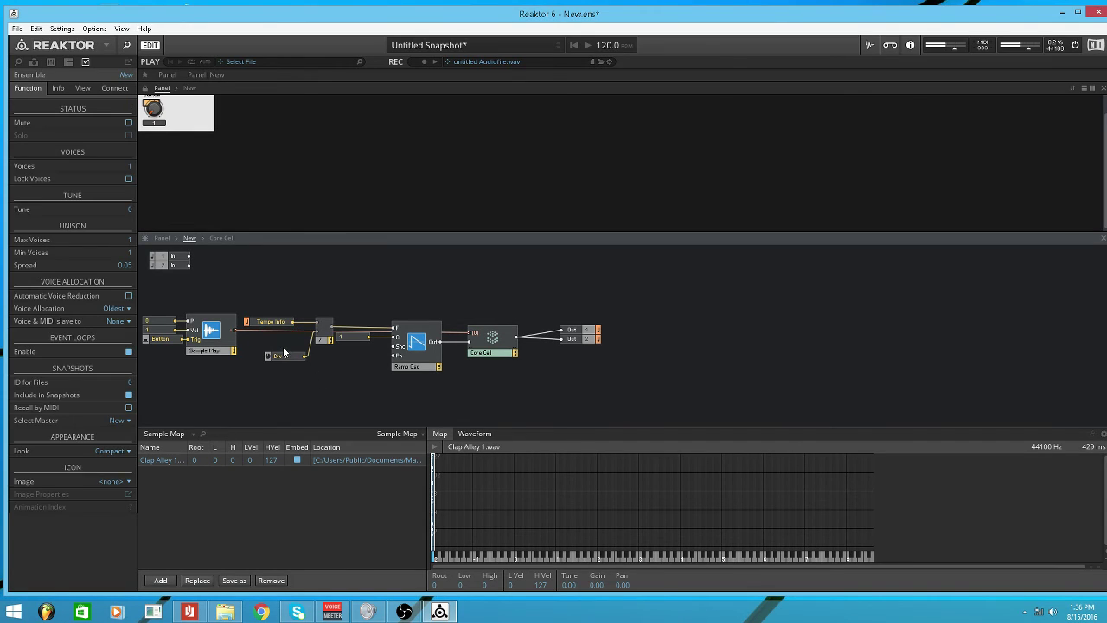
left_click_drag(290, 355, 281, 334)
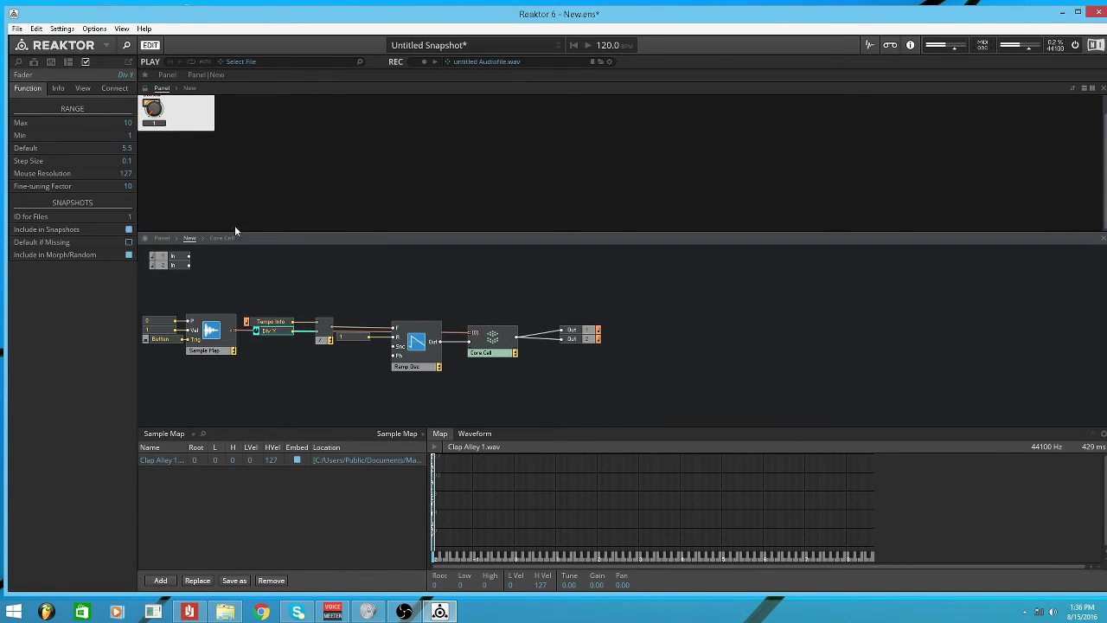
Set the Div Y control's range to a maximum of 1.001 and a minimum of 0.01.
left_click(154, 111)
left_click_drag(154, 111, 132, 152)
double_click(128, 124)
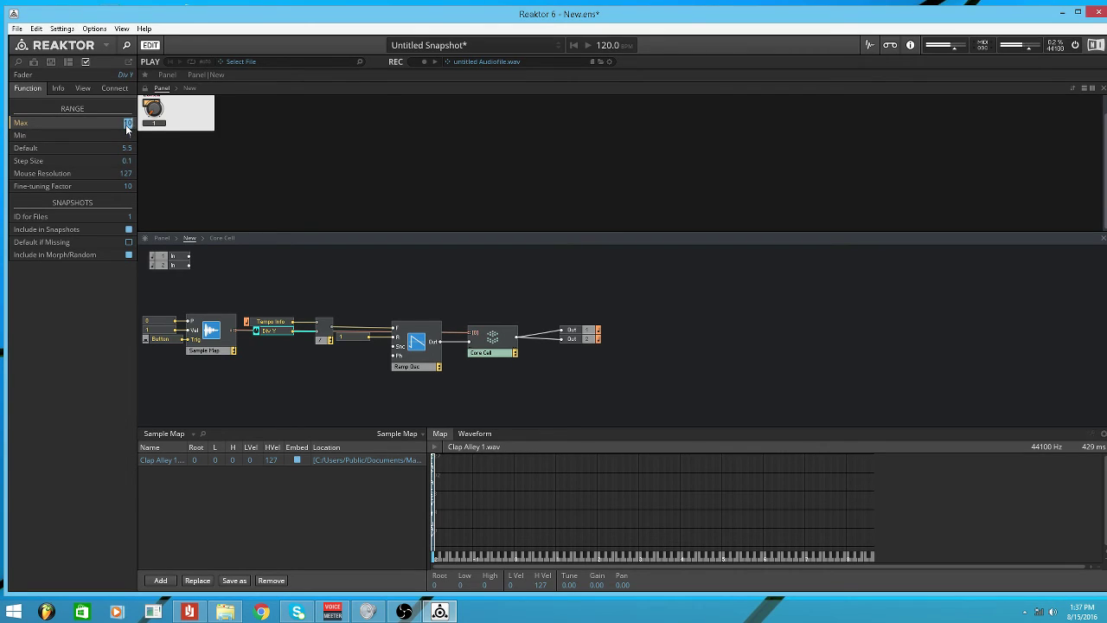
type("1.001")
double_click(131, 136)
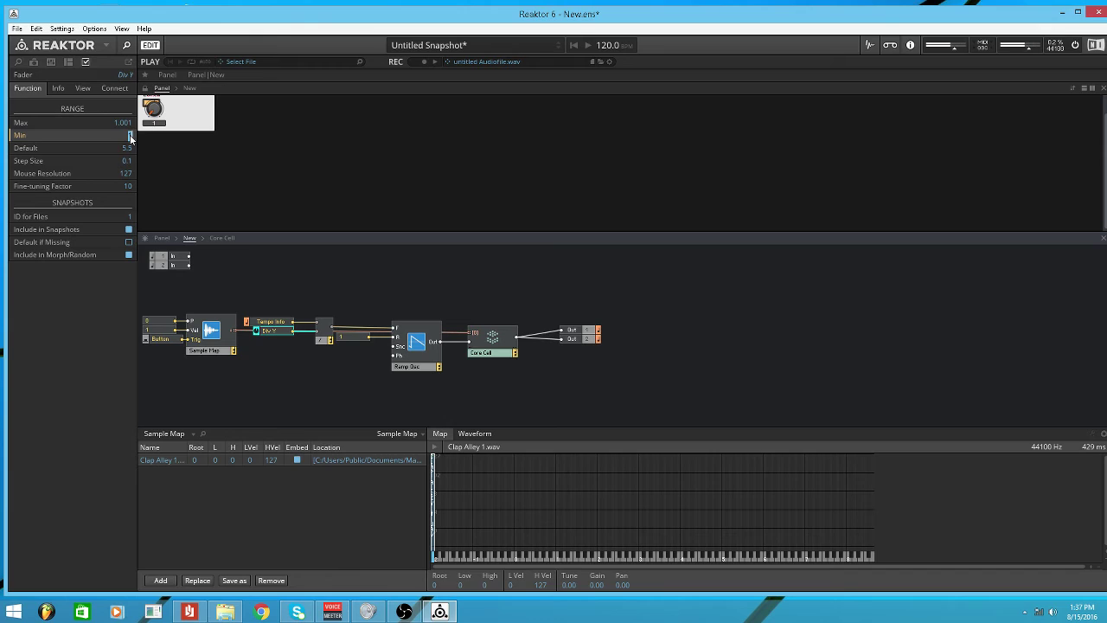
key("BackSpace")
type(".01")
Turn the Div Y knob through its new range and leave it at about 0.79.
left_click(155, 172)
left_click_drag(155, 95, 163, 122)
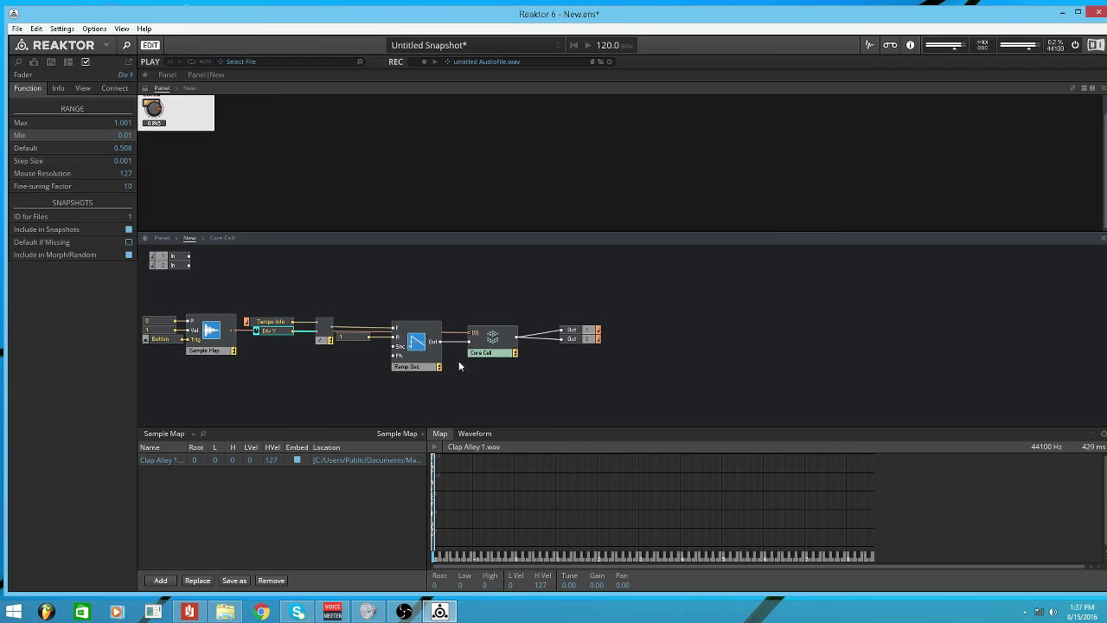
mouse_move(418, 367)
mouse_move(167, 130)
left_mouse_down()
mouse_move(160, 99)
mouse_move(169, 138)
left_mouse_up()
left_click(142, 107)
left_click(152, 107)
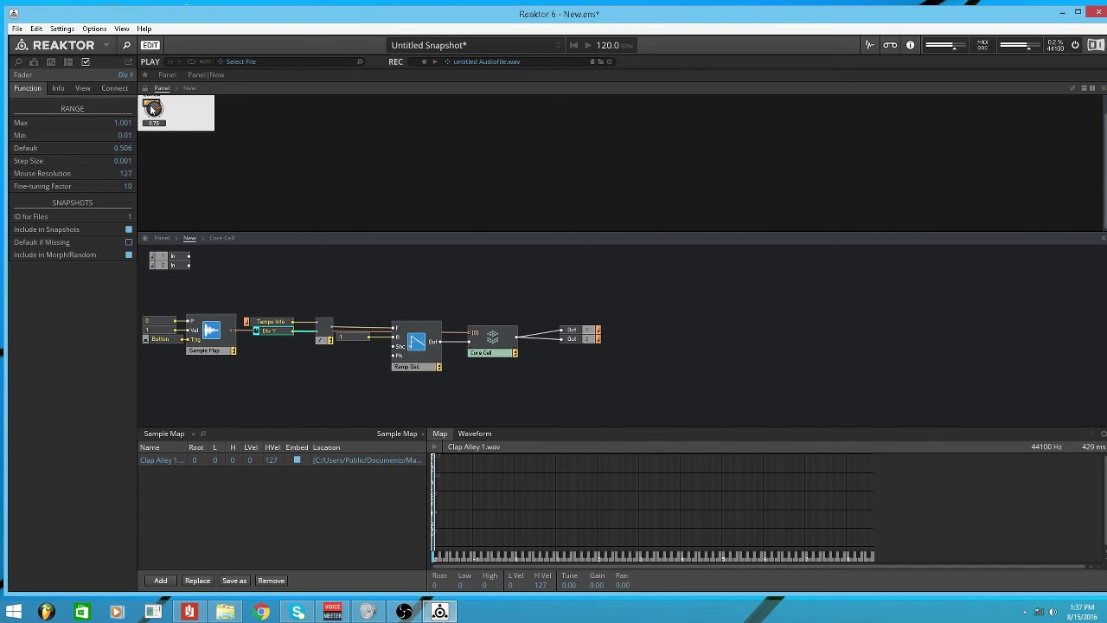
Disconnect the Core Cell from both Out ports, move the first port up, and preview the Clap Alley 1.wav sample.
left_click(558, 331)
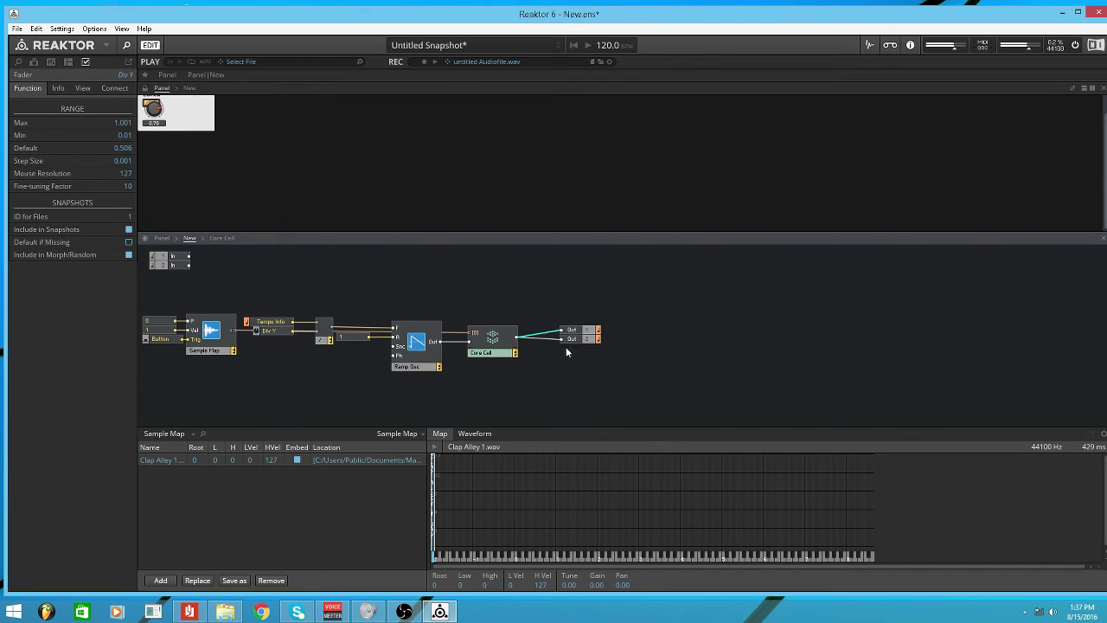
mouse_move(568, 332)
left_mouse_down()
mouse_move(541, 316)
mouse_move(564, 350)
left_mouse_up()
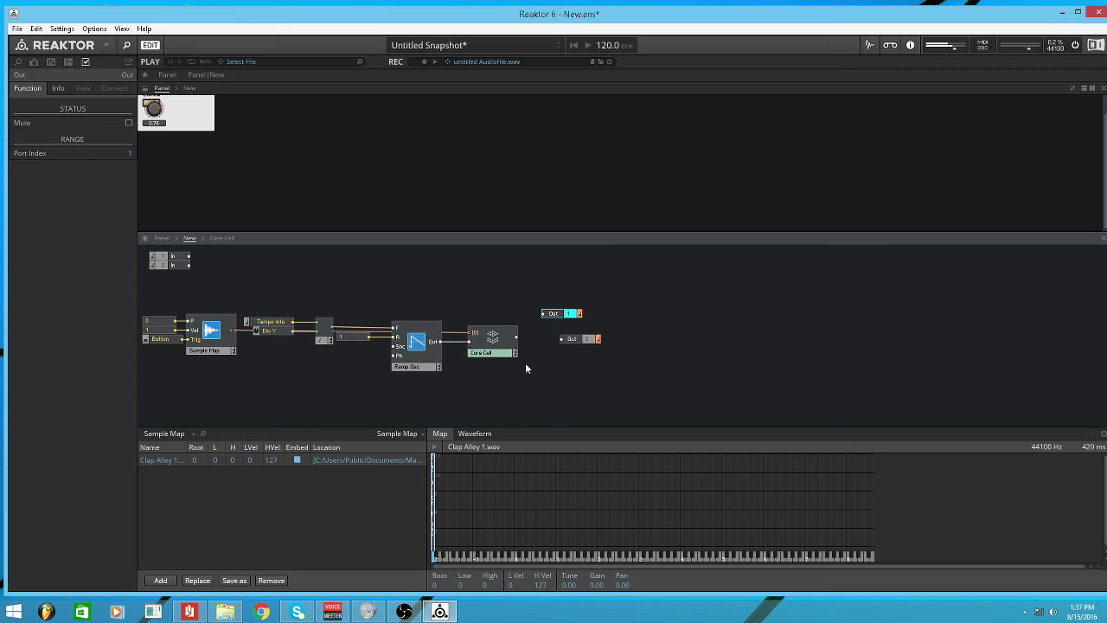
left_click(435, 447)
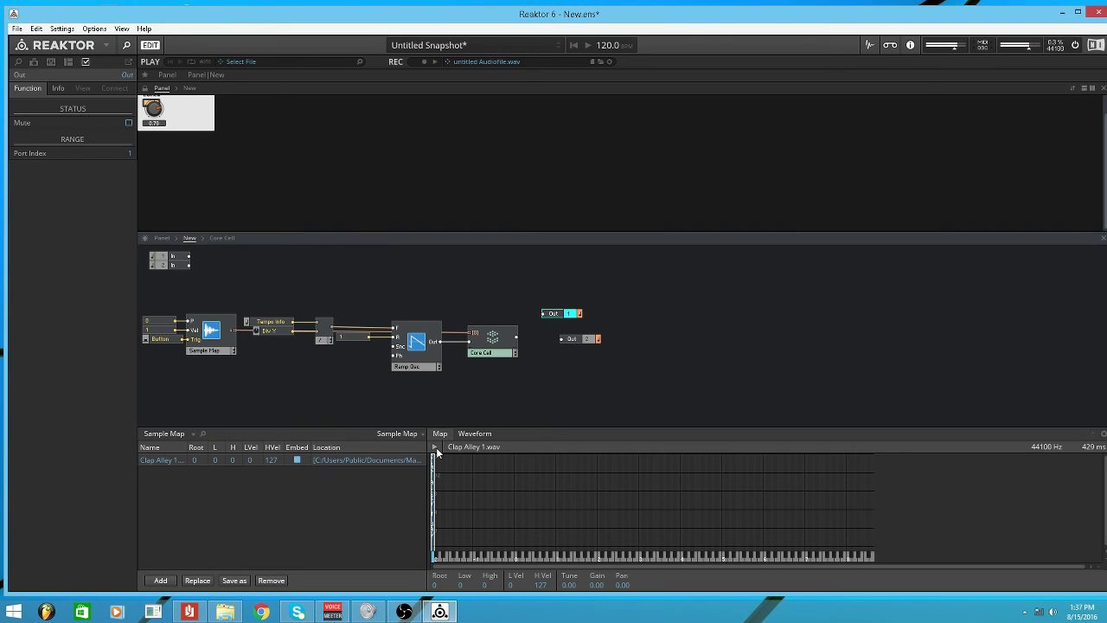